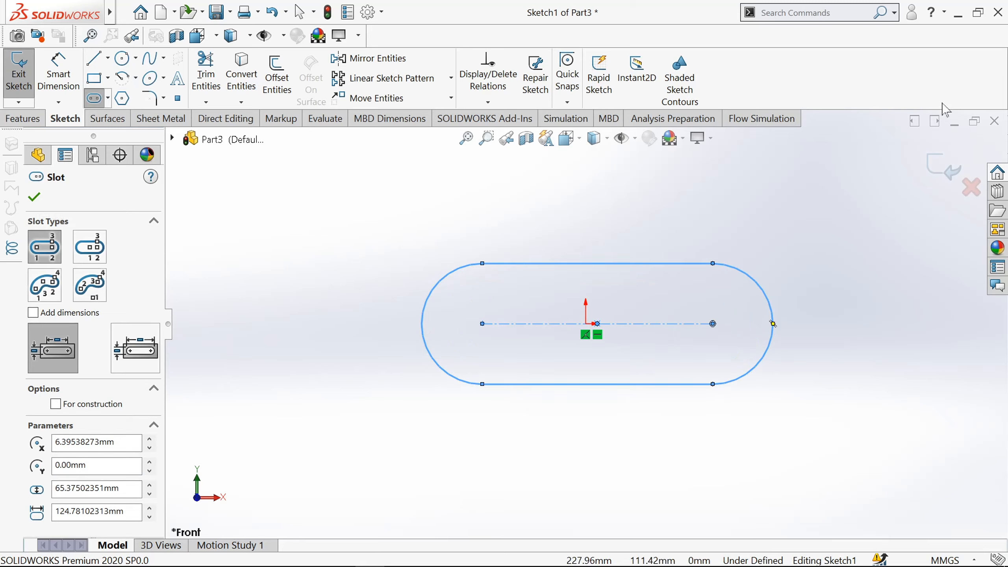
# Step: Close the current part without saving its changes and create a new part document
pyautogui.click(996, 123)
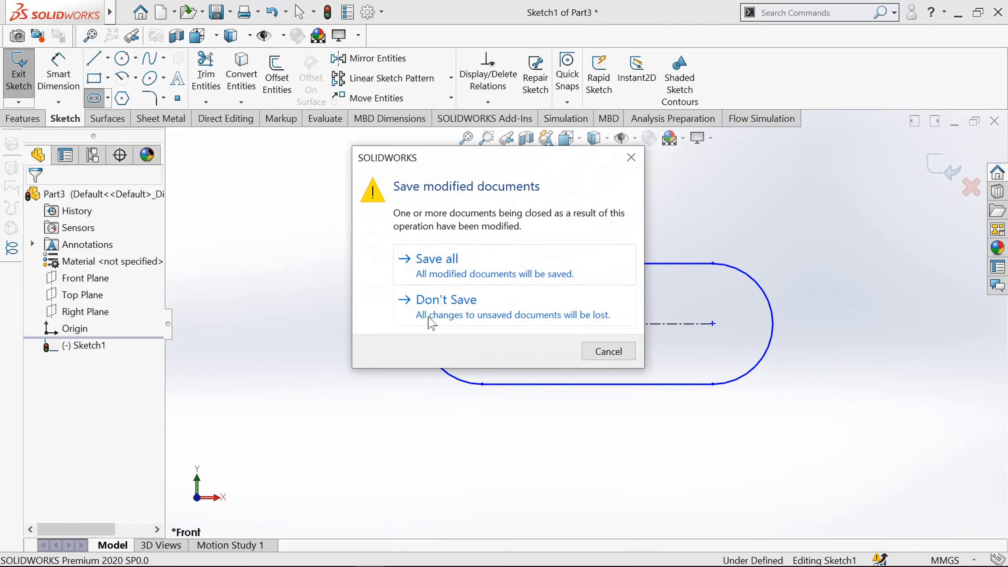
pyautogui.click(435, 318)
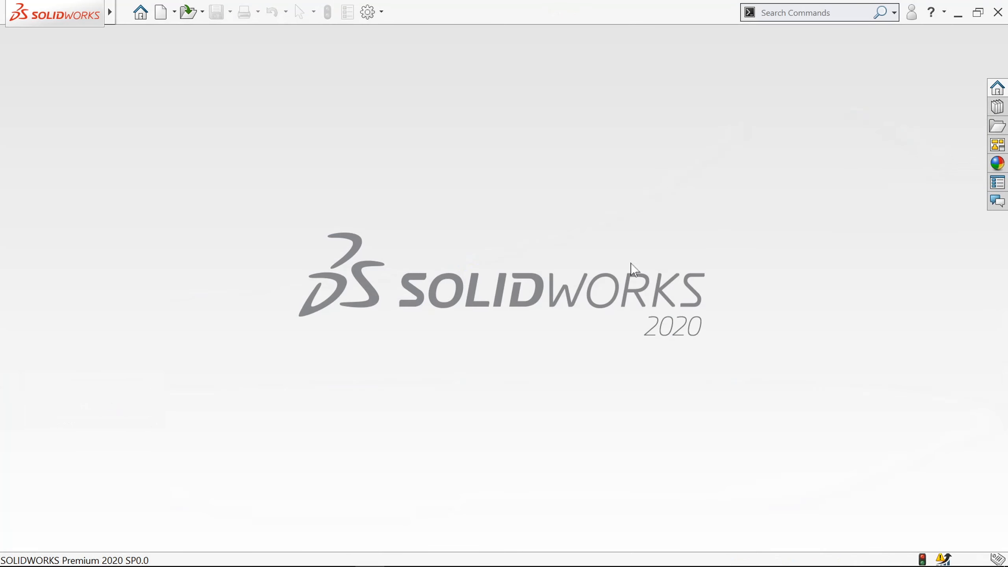
pyautogui.click(159, 18)
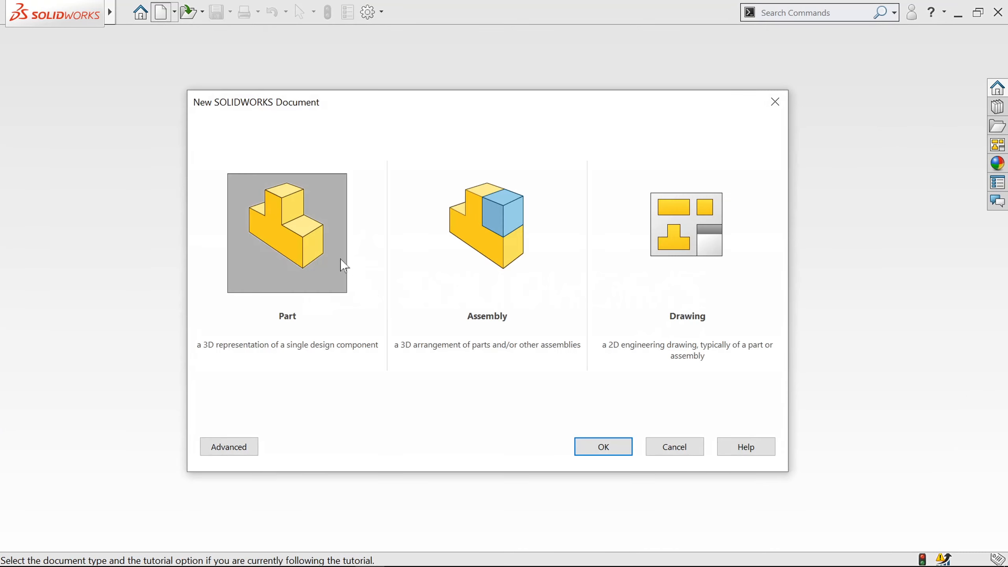
pyautogui.click(593, 445)
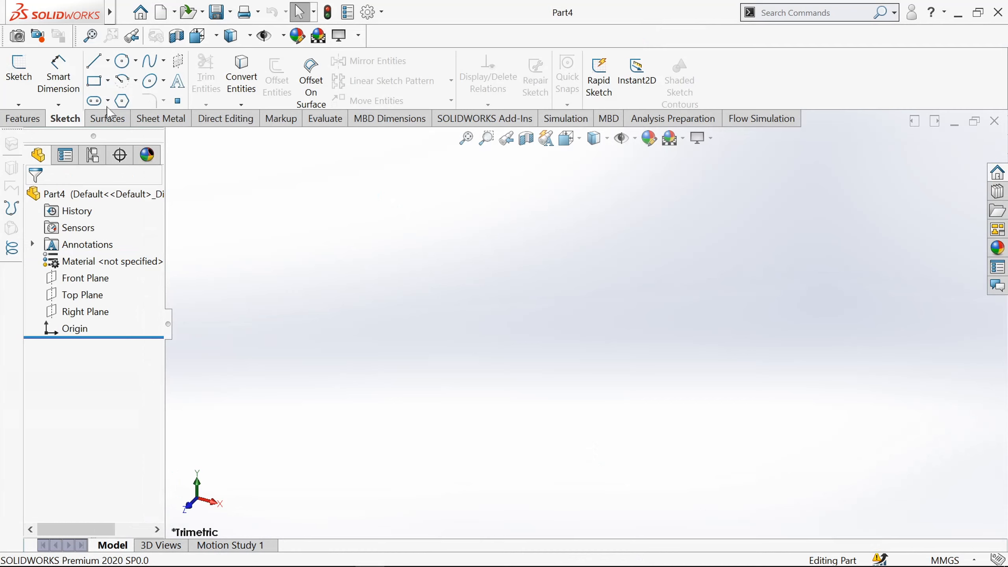
# Step: Sketch a horizontal straight slot on the Front Plane, its centreline through the origin, about 110 mm between centres and 74 mm wide
pyautogui.click(18, 76)
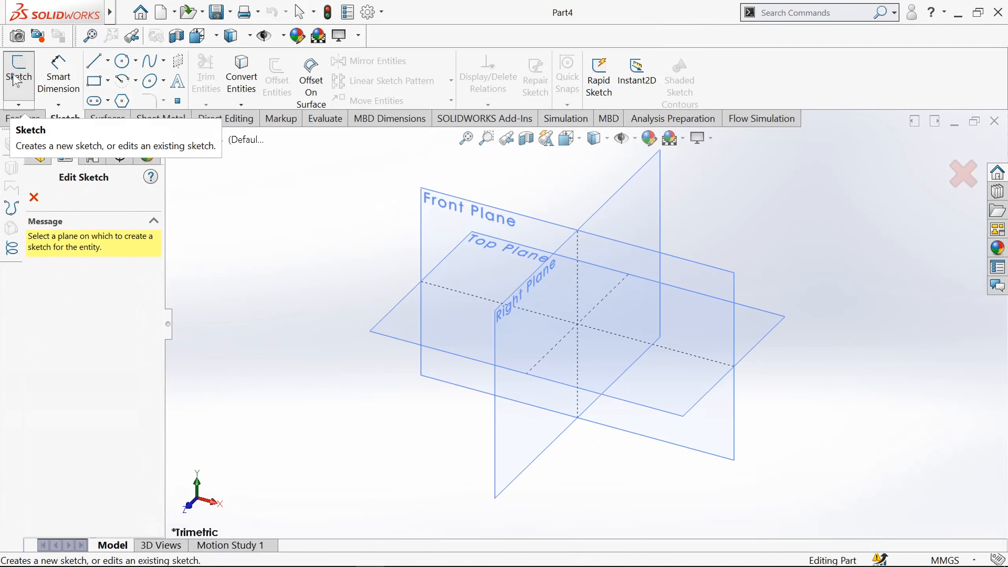
pyautogui.click(446, 213)
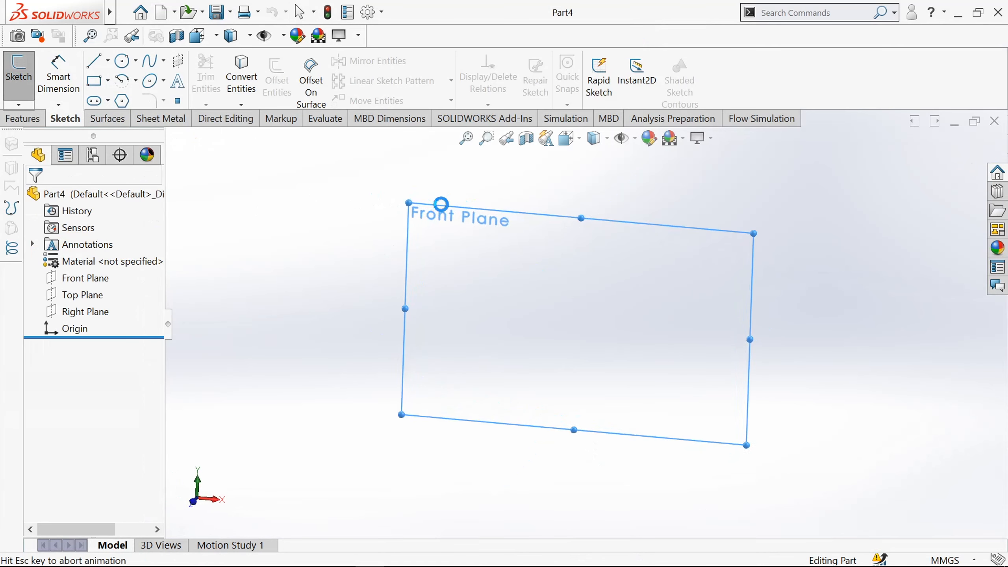
pyautogui.click(104, 102)
pyautogui.click(494, 324)
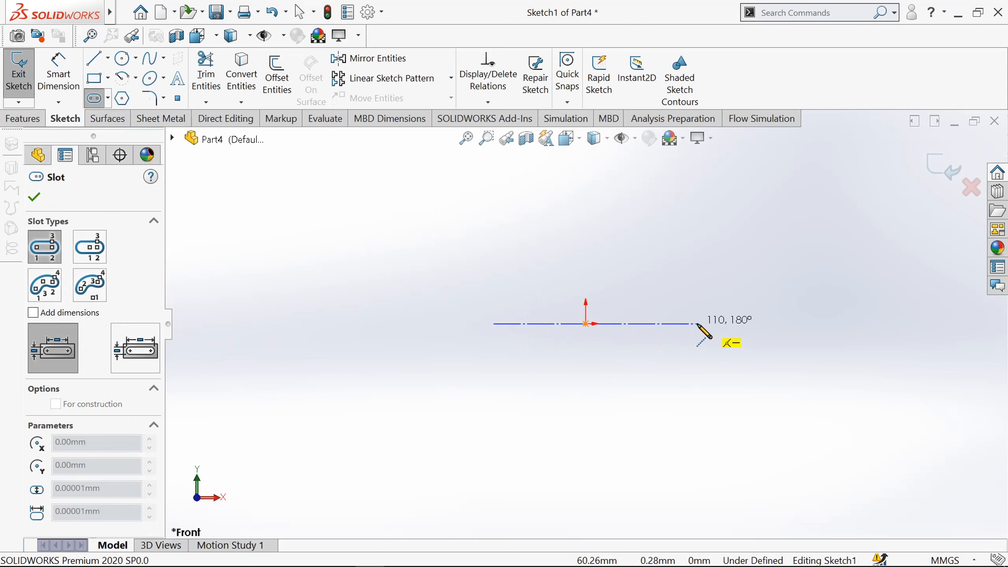
pyautogui.click(698, 324)
pyautogui.click(683, 392)
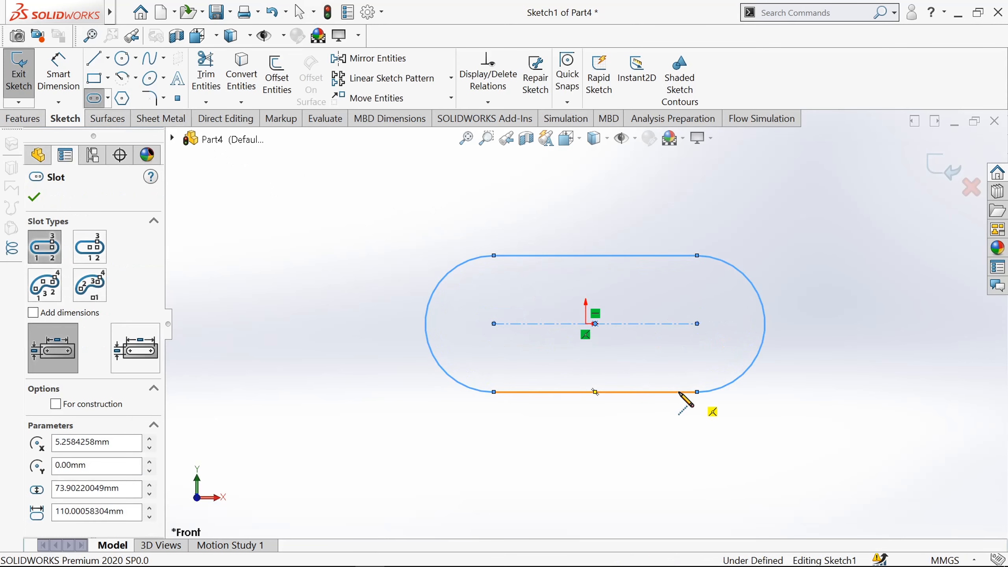
# Step: Draw a circle inside the slot at each of its two arc centres
pyautogui.click(122, 58)
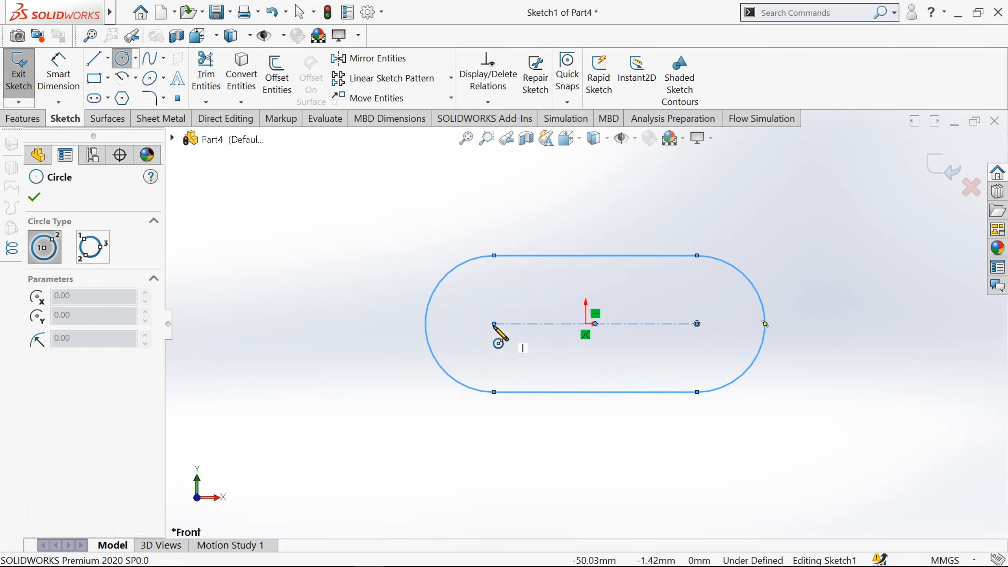
pyautogui.click(494, 324)
pyautogui.click(516, 347)
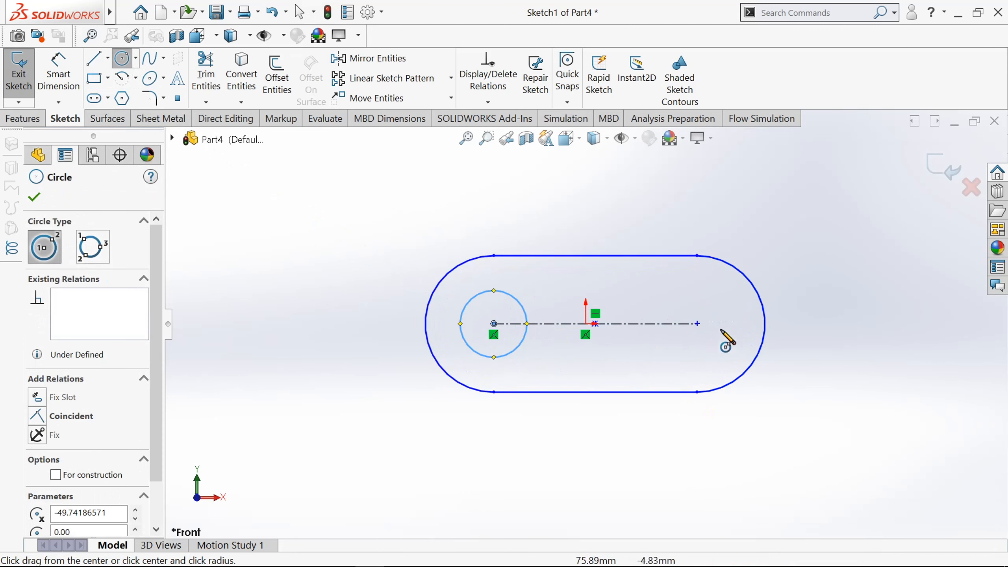
pyautogui.click(697, 324)
pyautogui.click(694, 355)
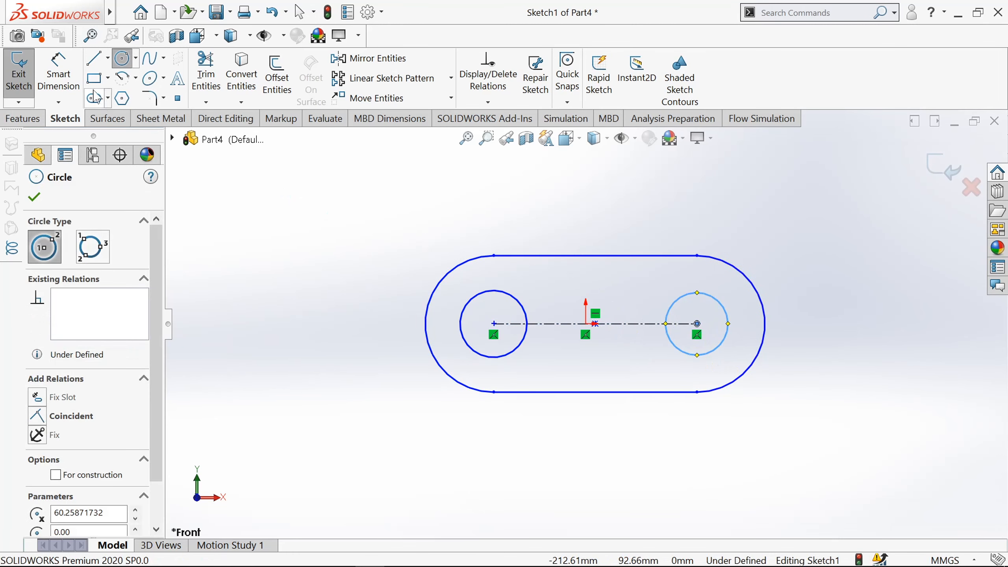
# Step: Dimension the slot's end arc with a radius of 15 mm
pyautogui.click(58, 71)
pyautogui.click(446, 277)
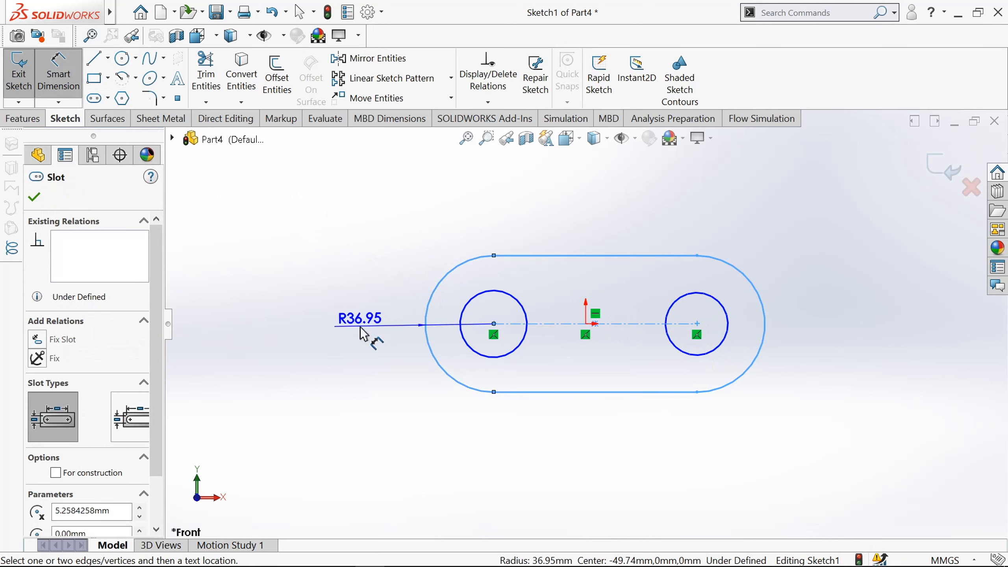
pyautogui.click(361, 334)
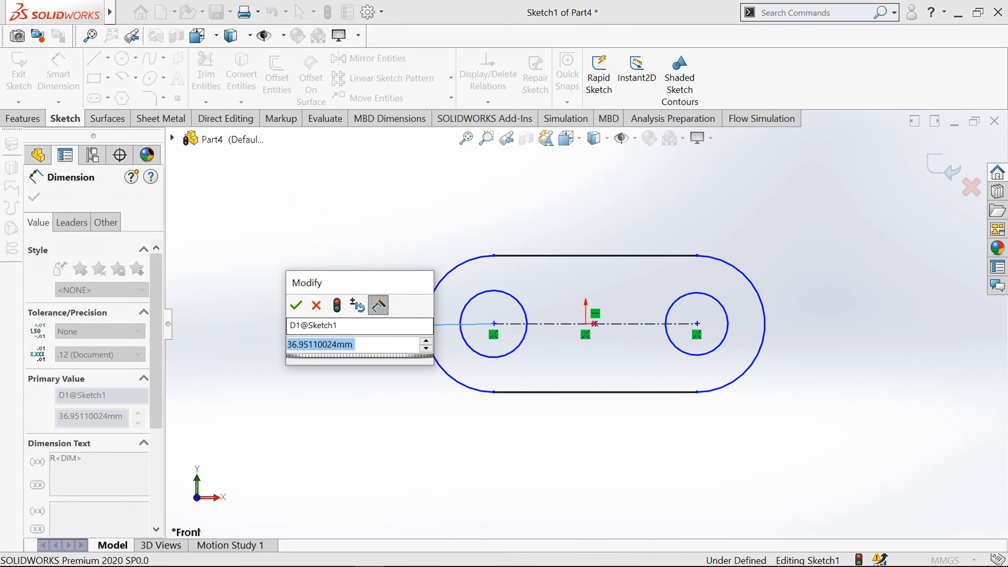
pyautogui.write('15')
pyautogui.press('Return')
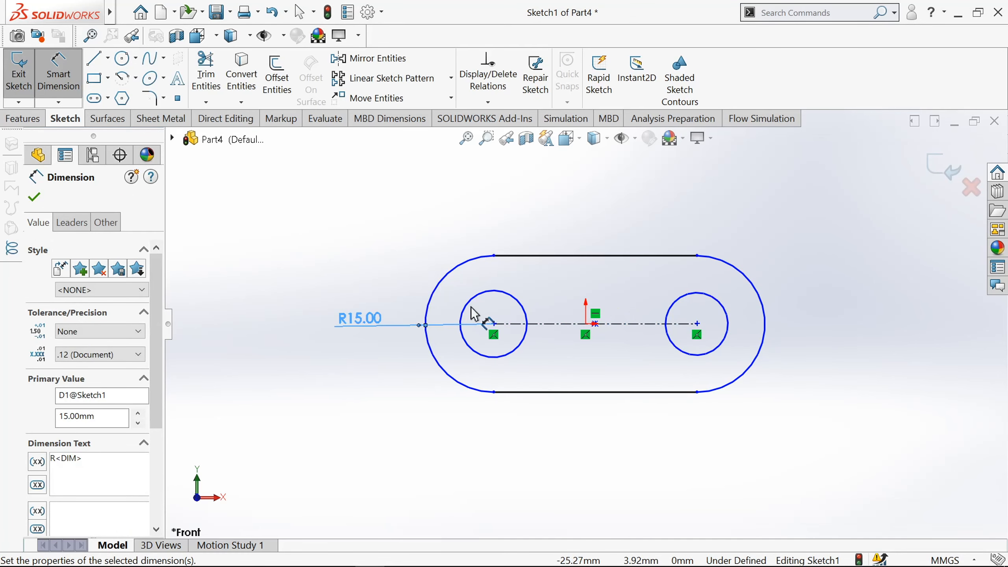
# Step: Dimension both circles inside the slot with a diameter of 15 mm
pyautogui.click(476, 306)
pyautogui.click(493, 193)
pyautogui.write('15')
pyautogui.press('Return')
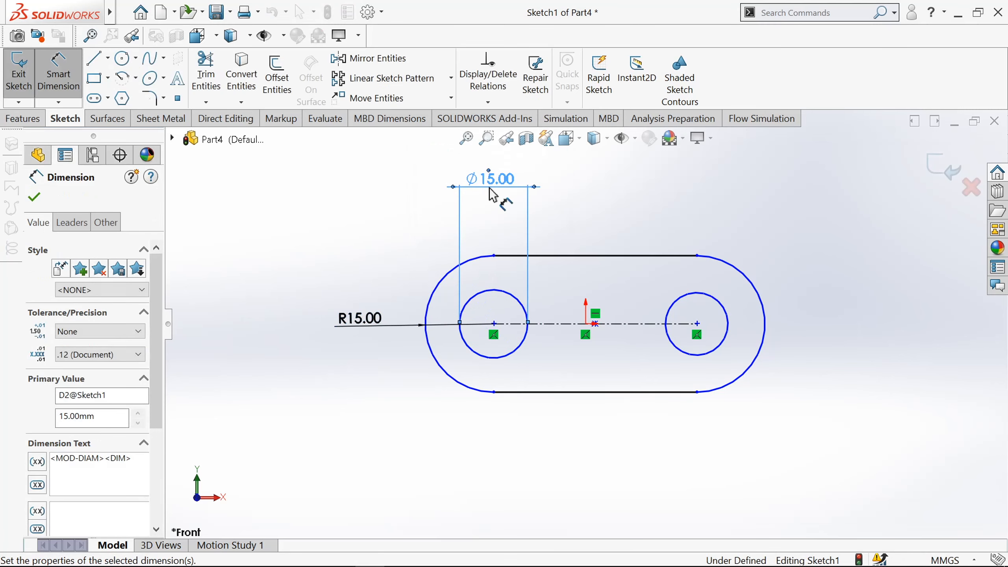
pyautogui.click(706, 295)
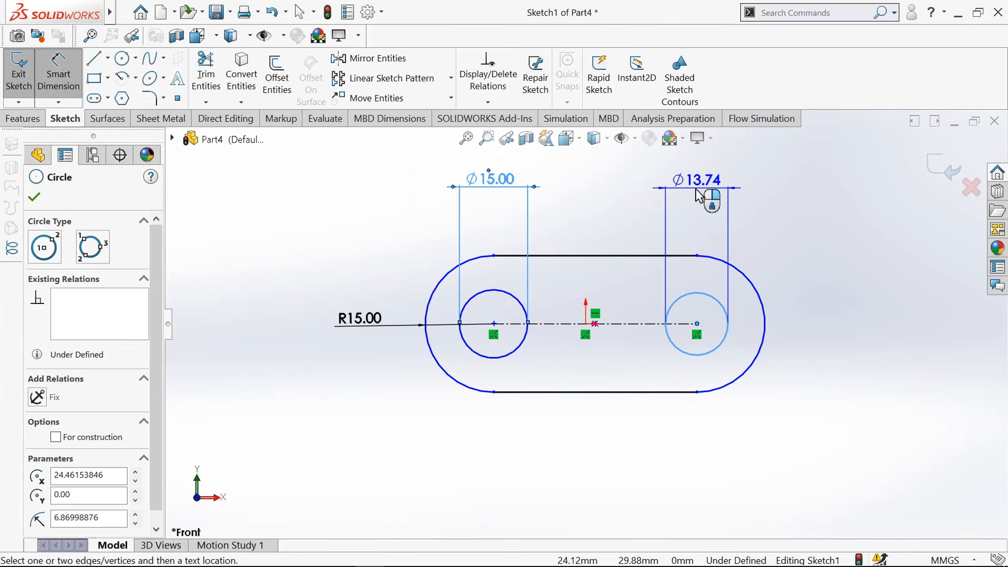
pyautogui.click(699, 194)
pyautogui.write('15')
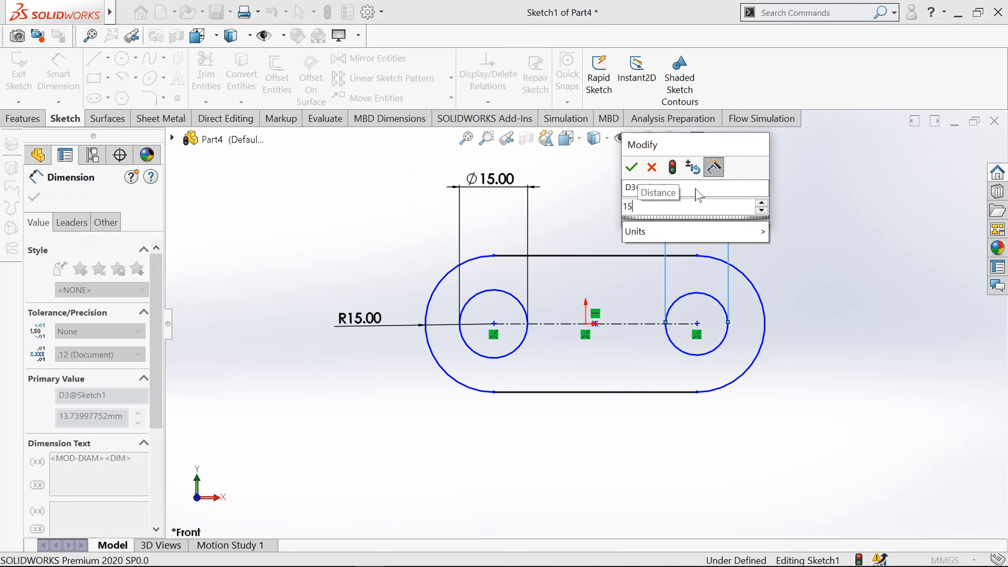
pyautogui.press('Return')
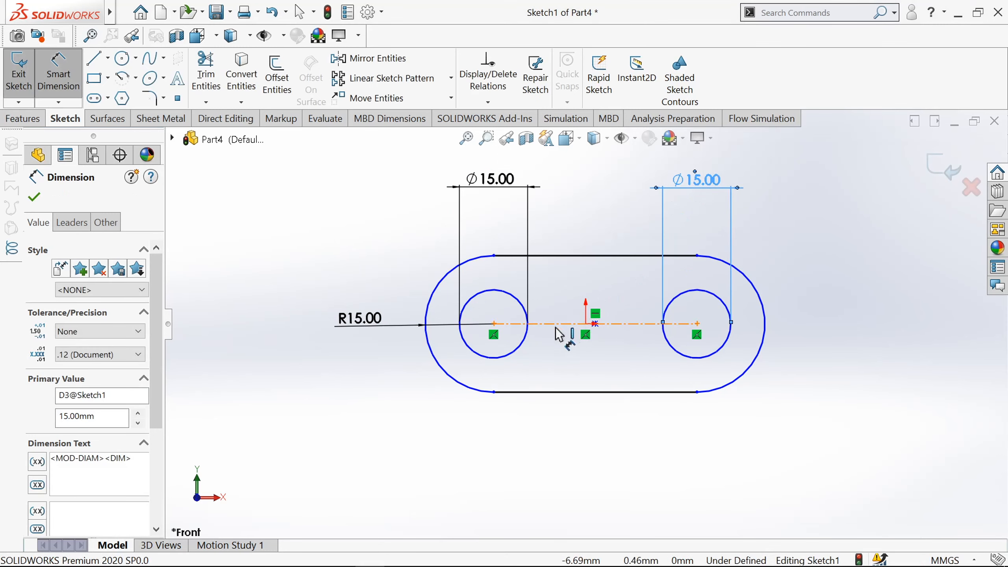
# Step: Dimension the slot's centreline to set 80 mm between the two arc centres
pyautogui.click(558, 325)
pyautogui.click(576, 469)
pyautogui.write('8')
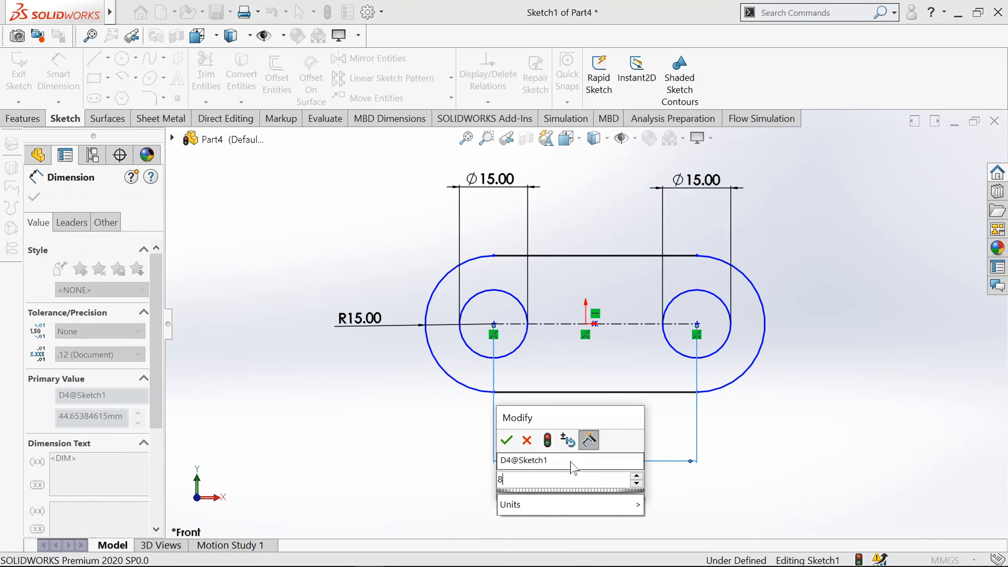
pyautogui.write('0')
pyautogui.press('Return')
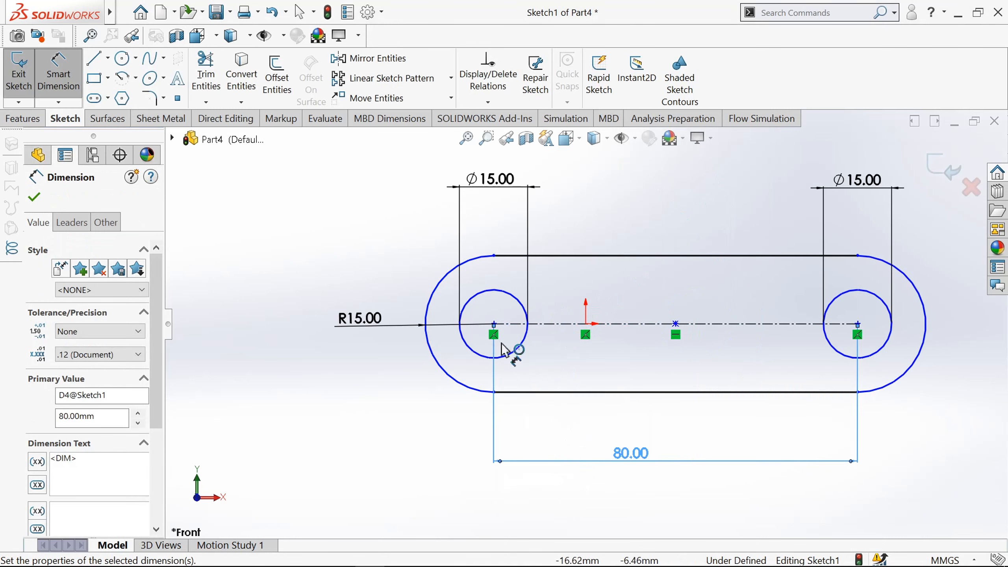
# Step: Dimension the left arc centre 40 mm horizontally from the origin to centre the slot, and exit the sketch
pyautogui.moveTo(494, 326); pyautogui.dragTo(586, 325)
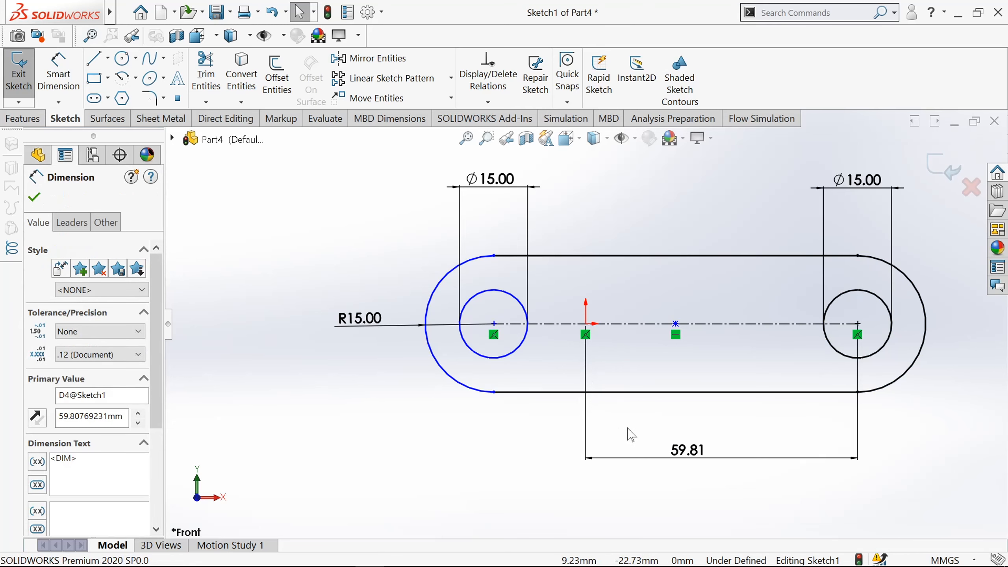
pyautogui.hotkey('ctrl', 'z')
pyautogui.click(60, 75)
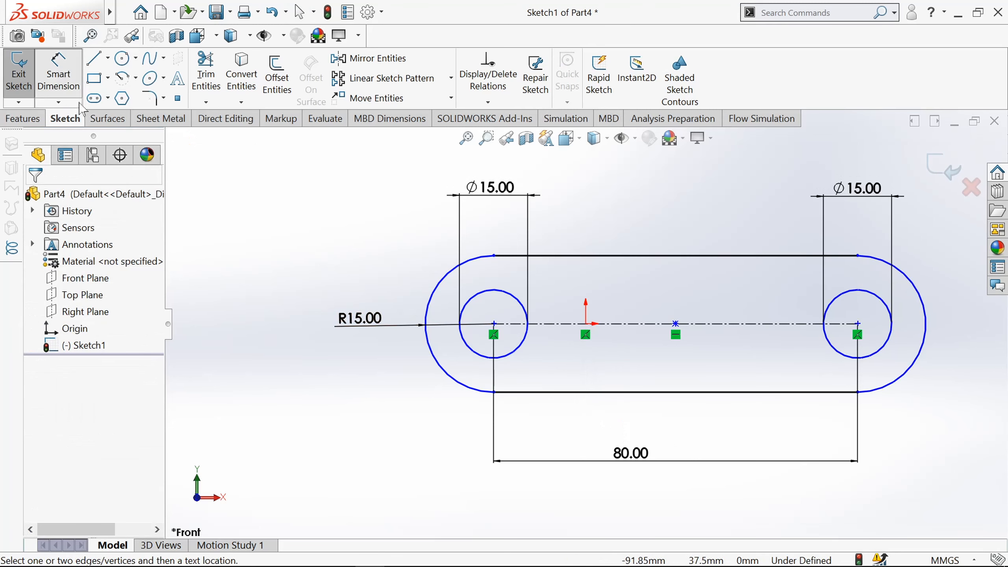
pyautogui.click(494, 325)
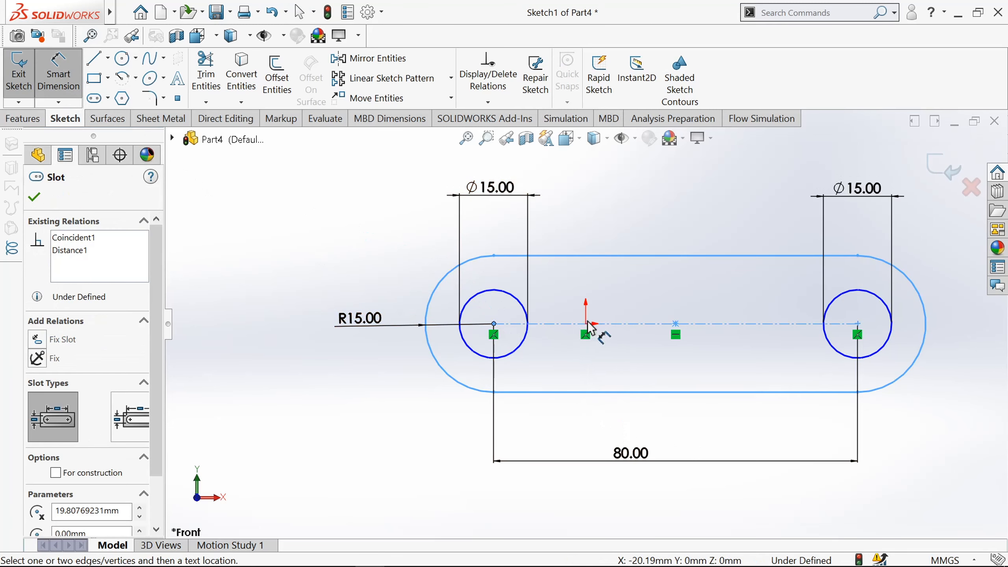
pyautogui.click(586, 325)
pyautogui.click(563, 222)
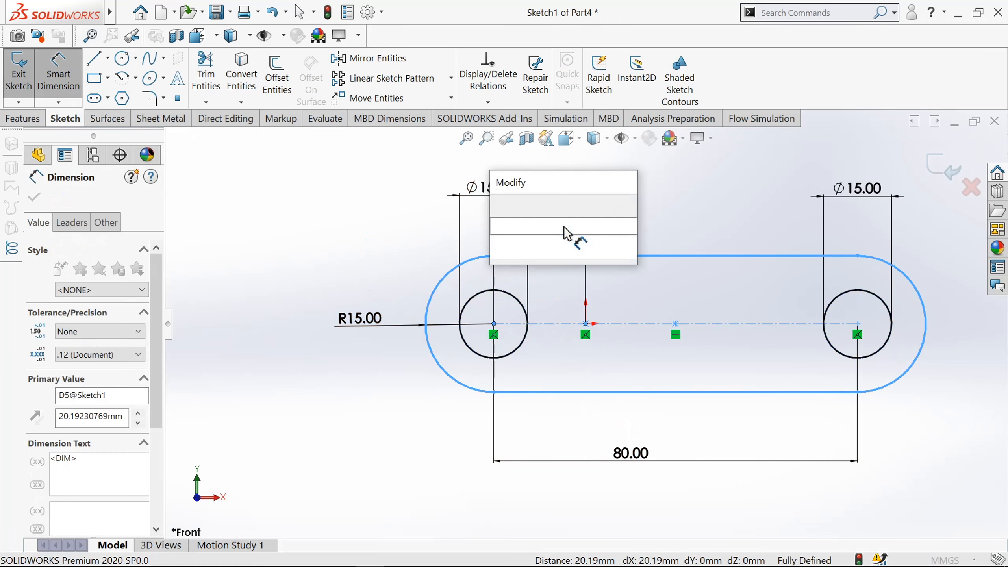
pyautogui.write('40')
pyautogui.press('Return')
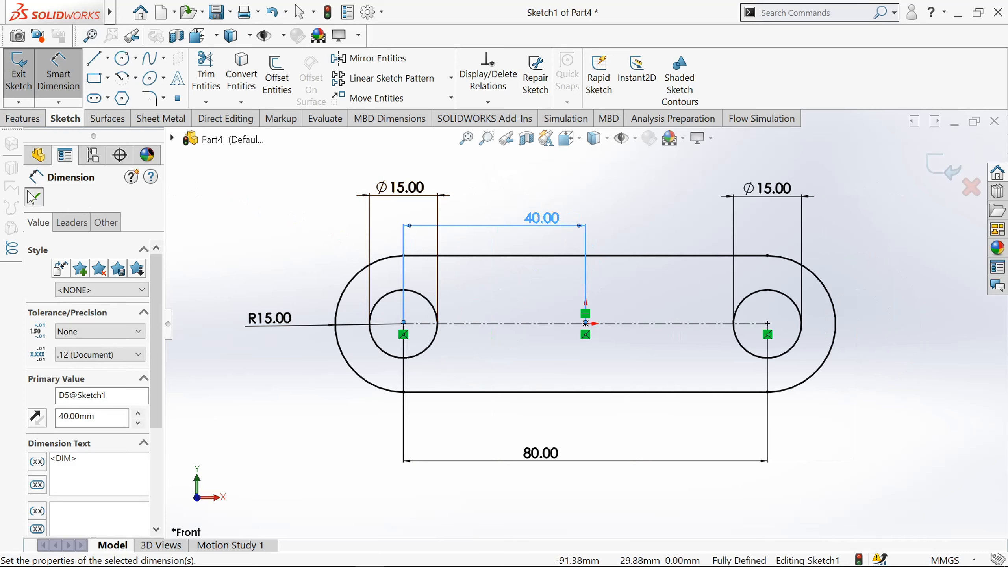
pyautogui.click(34, 196)
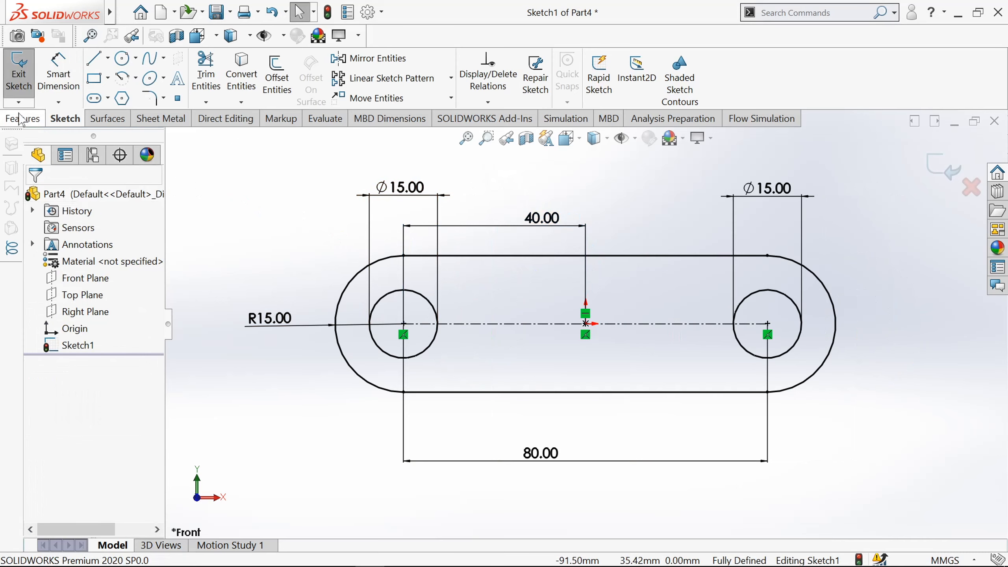
pyautogui.click(19, 75)
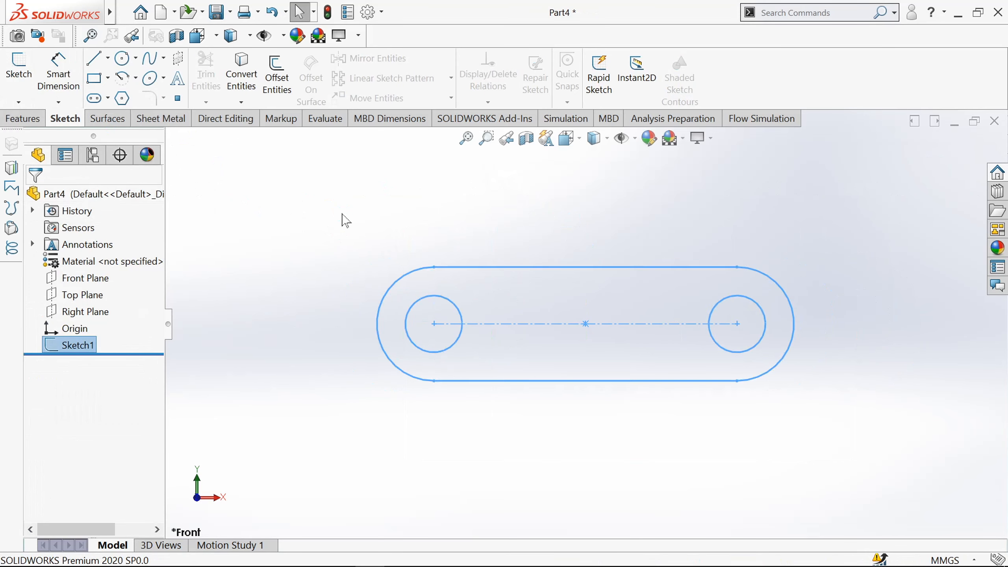
# Step: Extrude the slot profile with its holes to a blind depth of 5 mm, starting at a 10 mm offset from the sketch plane
pyautogui.click(23, 119)
pyautogui.click(26, 72)
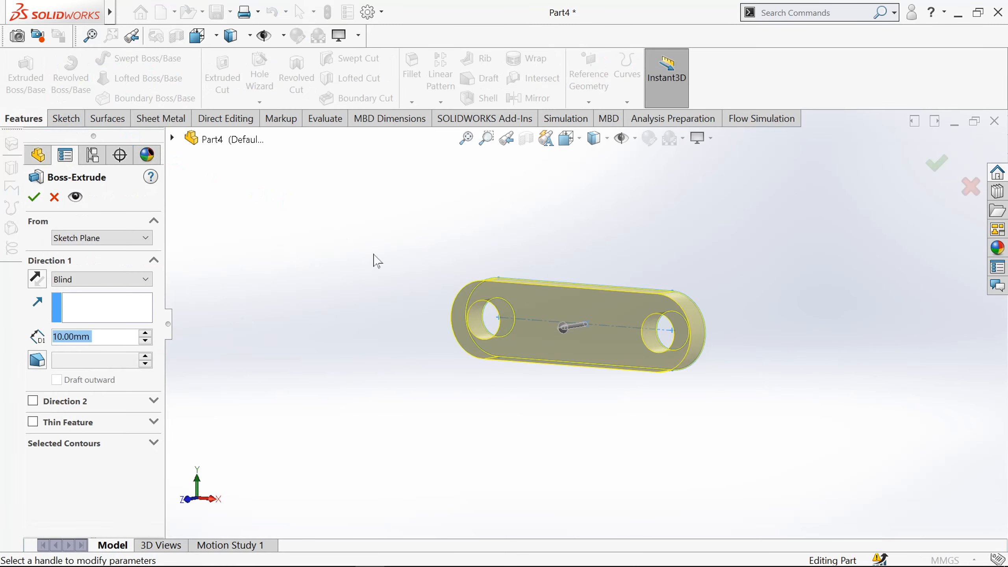
pyautogui.click(65, 238)
pyautogui.click(75, 278)
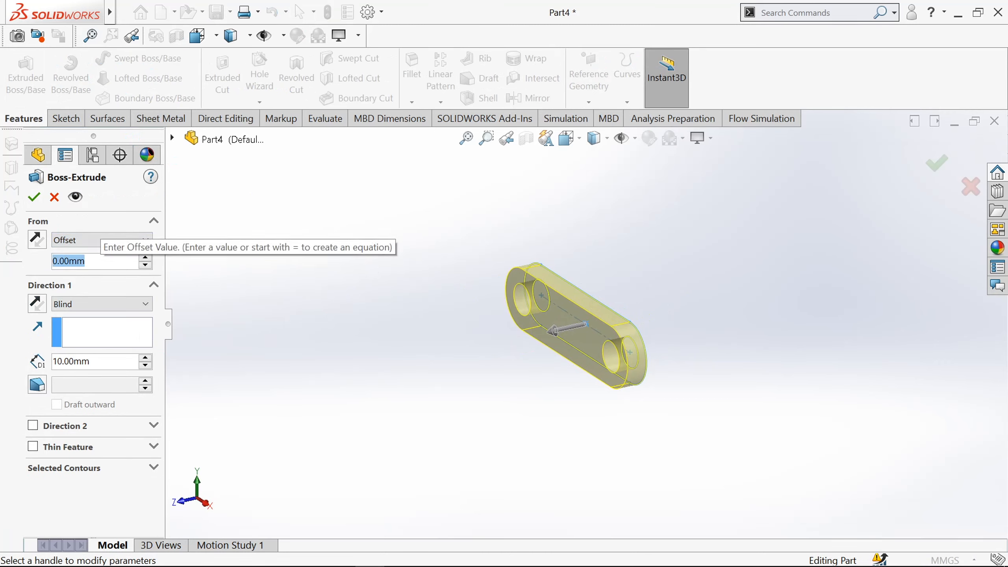
pyautogui.write('10')
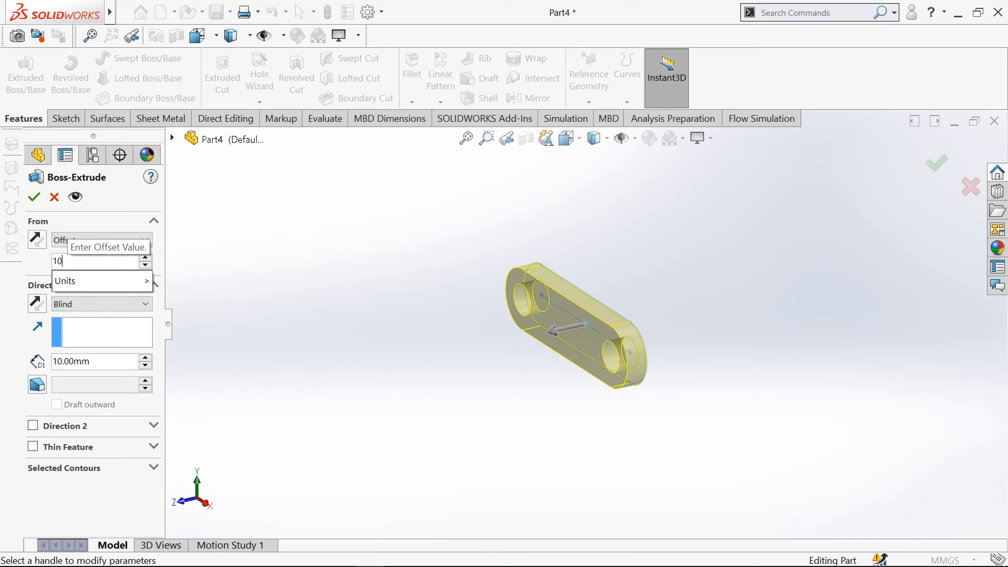
pyautogui.press('Return')
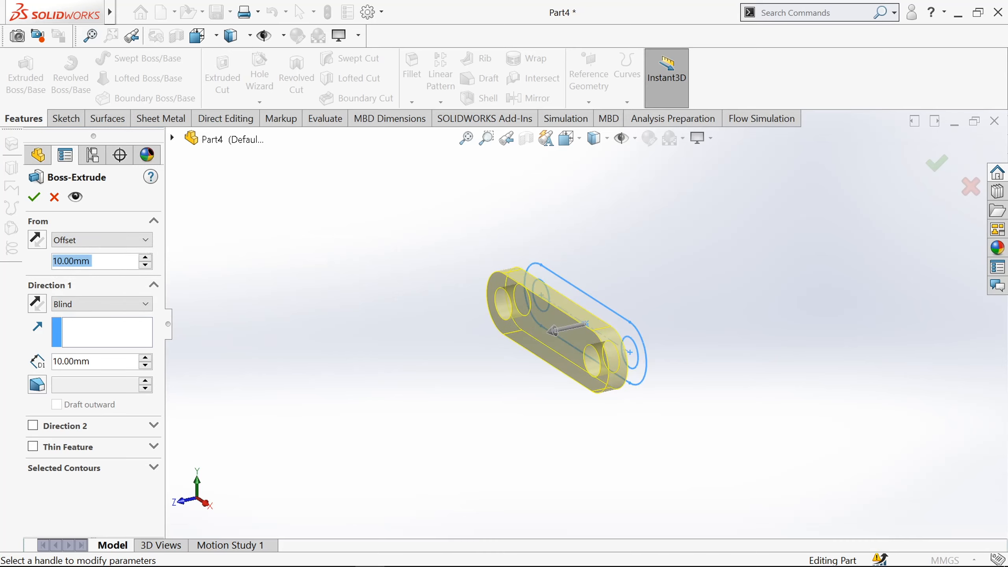
pyautogui.click(91, 362)
pyautogui.write('5')
pyautogui.press('Return')
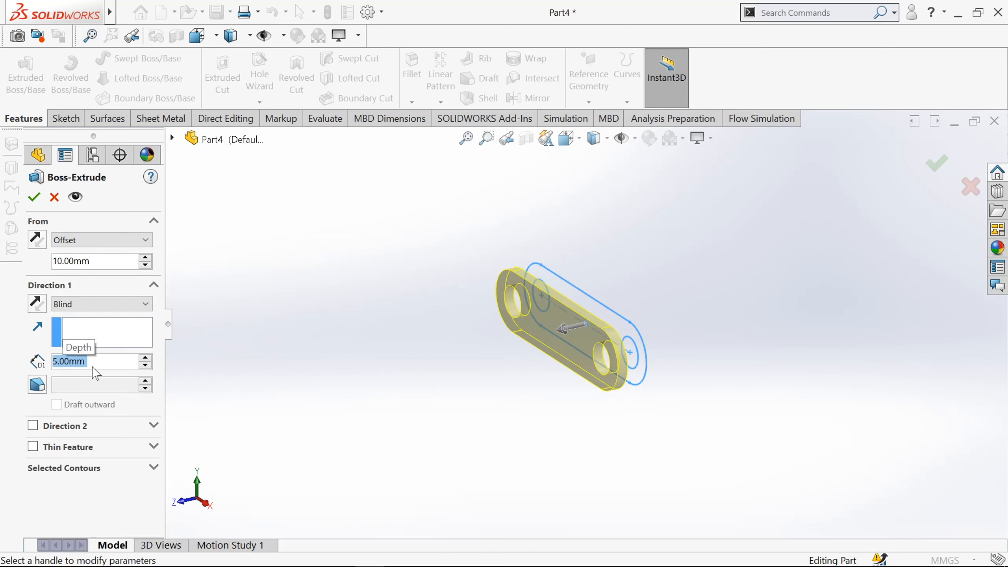
pyautogui.click(34, 197)
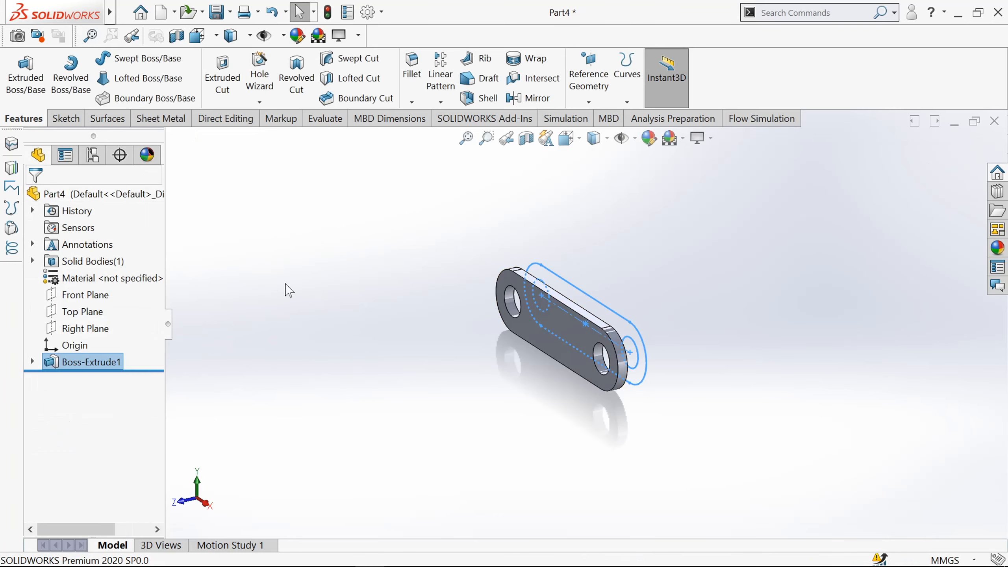
pyautogui.click(450, 252)
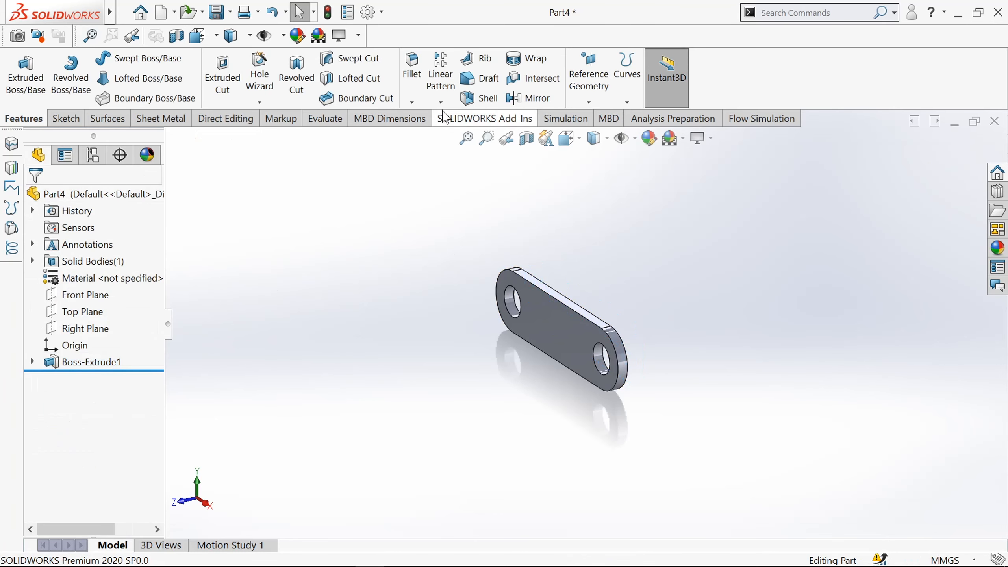
# Step: Mirror the slotted plate body about the Front Plane
pyautogui.click(527, 100)
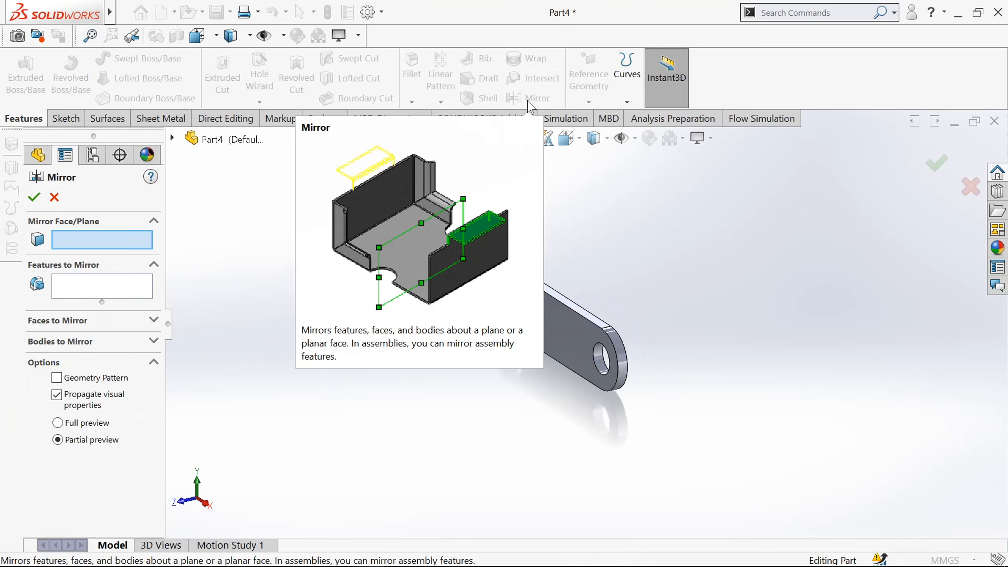
pyautogui.click(91, 343)
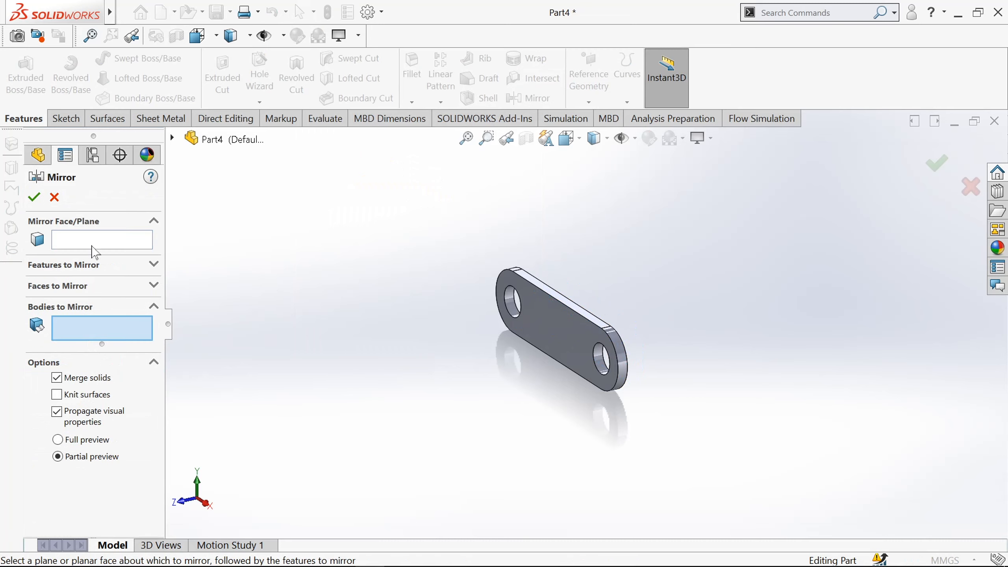
pyautogui.click(92, 246)
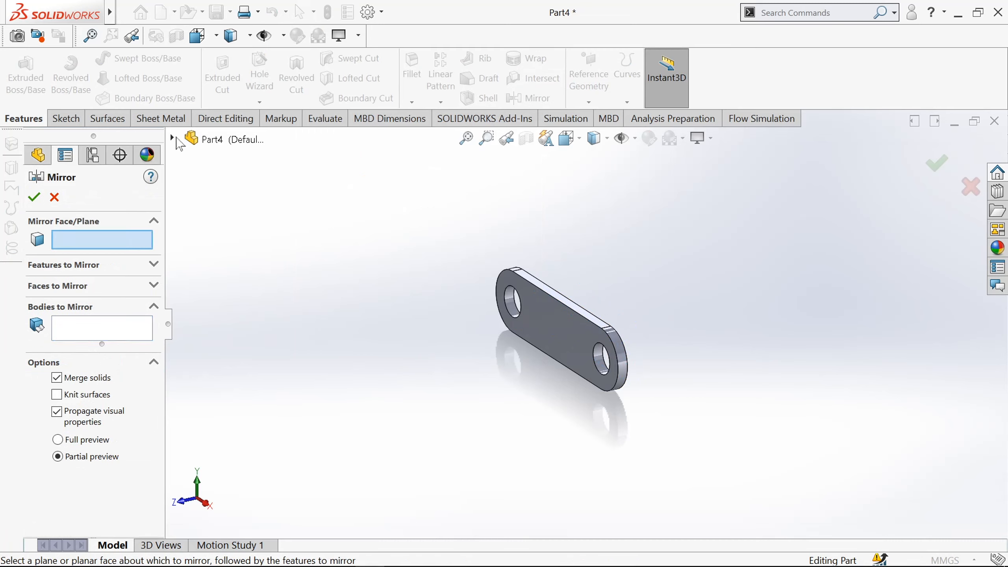
pyautogui.click(173, 138)
pyautogui.click(238, 241)
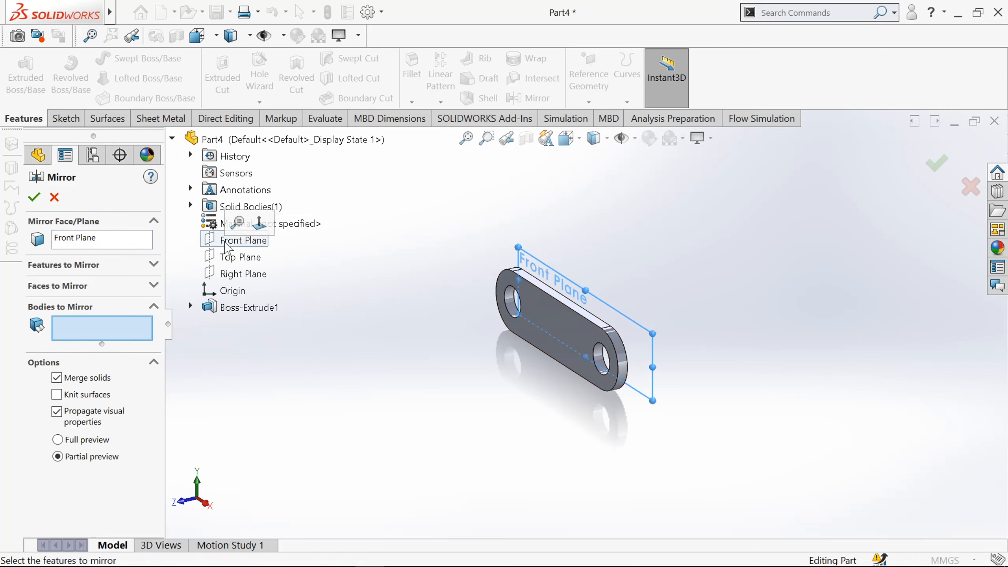
pyautogui.click(545, 322)
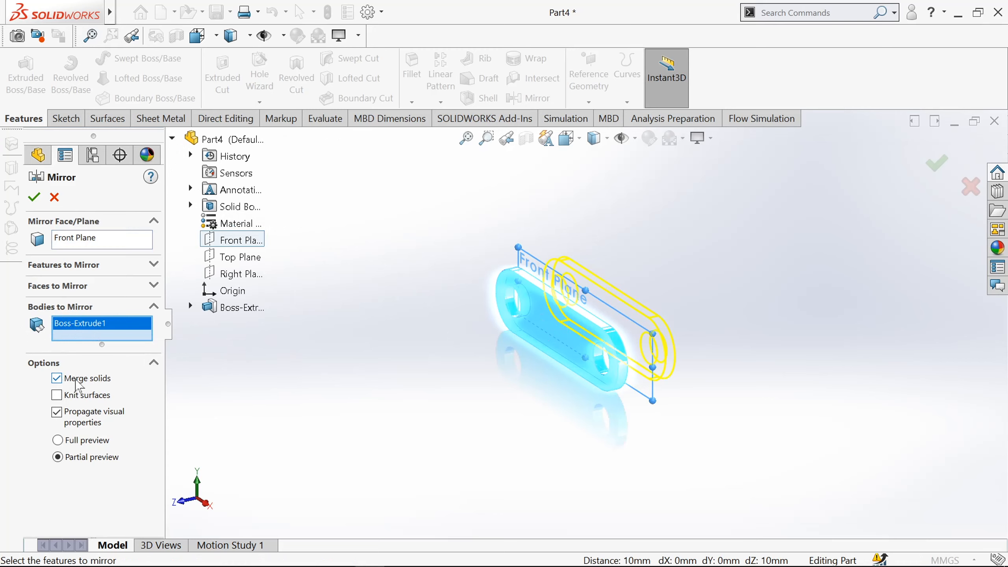
pyautogui.click(35, 198)
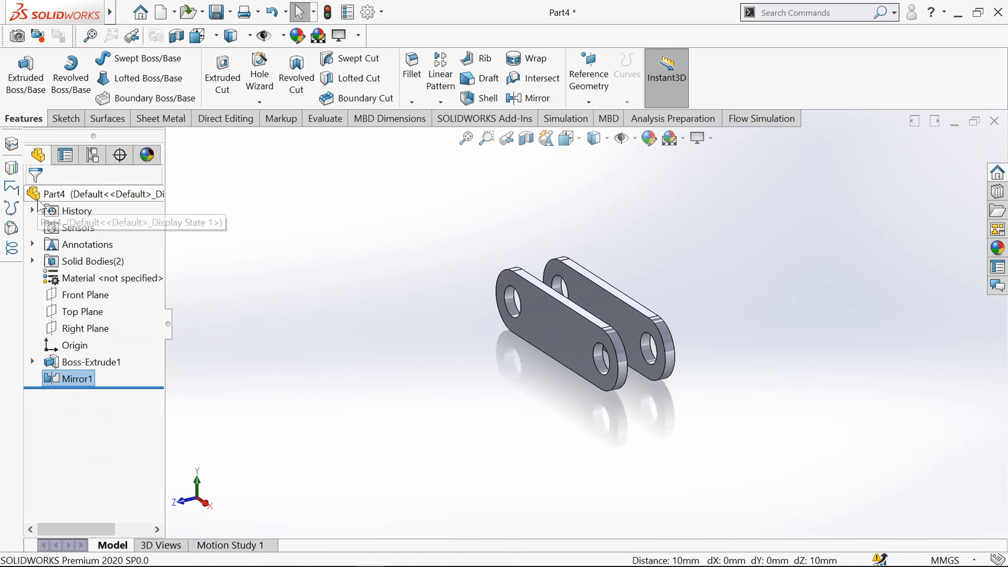
pyautogui.click(437, 274)
# Step: Create a reference axis at the intersection of the Top Plane and the Right Plane
pyautogui.press('f')
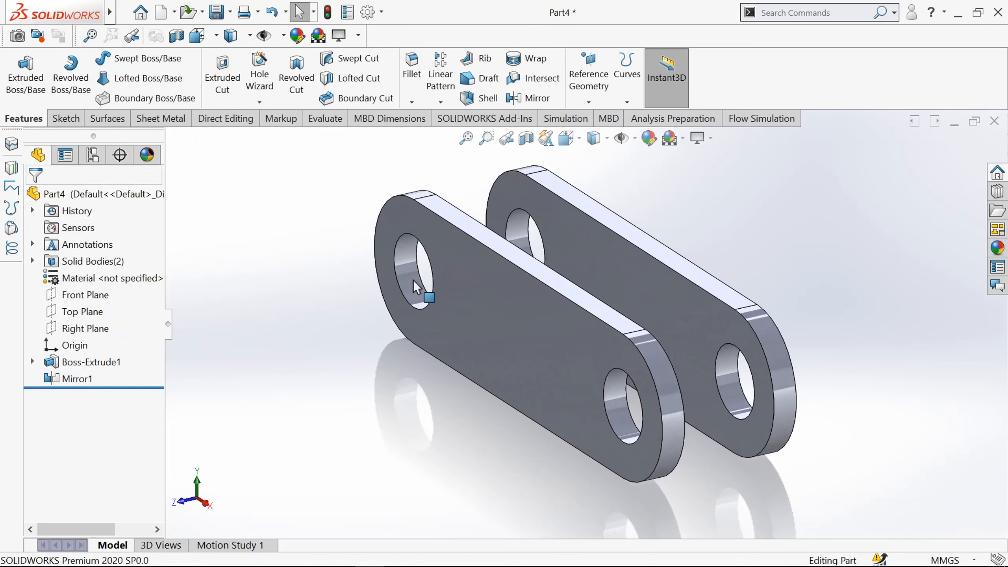
pyautogui.middleClick(412, 278)
pyautogui.press('z')
pyautogui.press('z')
pyautogui.press('Escape')
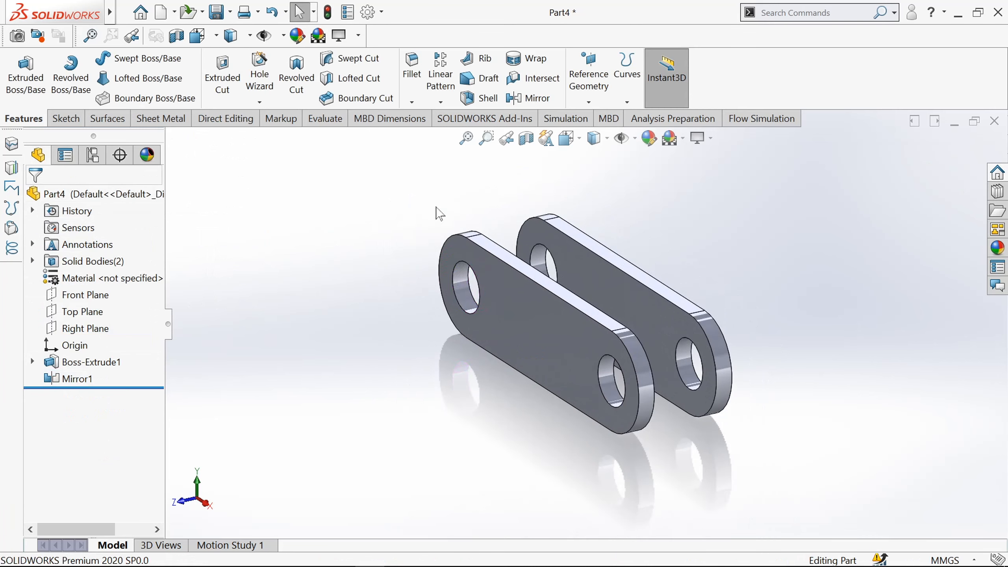
pyautogui.click(589, 102)
pyautogui.click(601, 137)
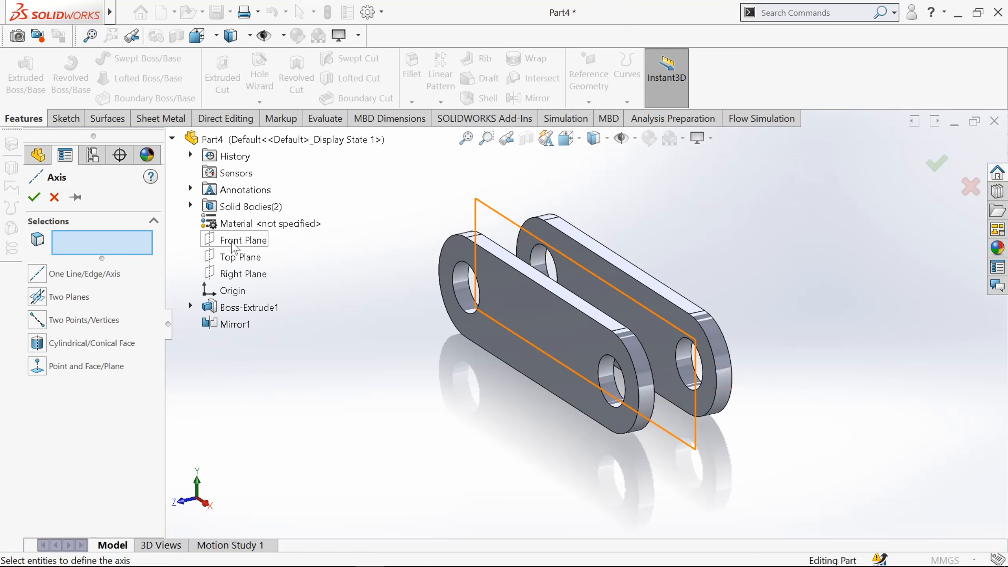
pyautogui.click(235, 258)
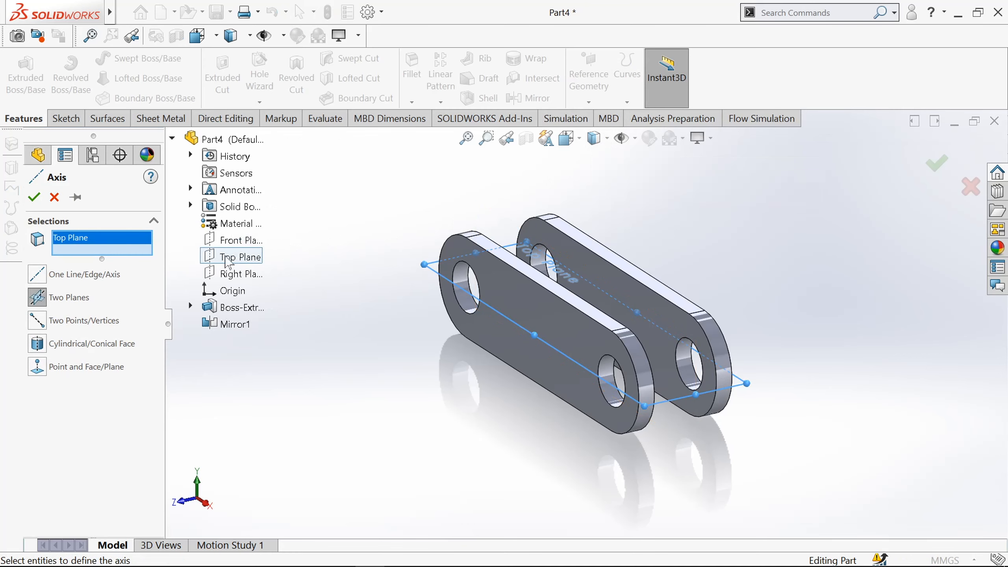
pyautogui.click(235, 275)
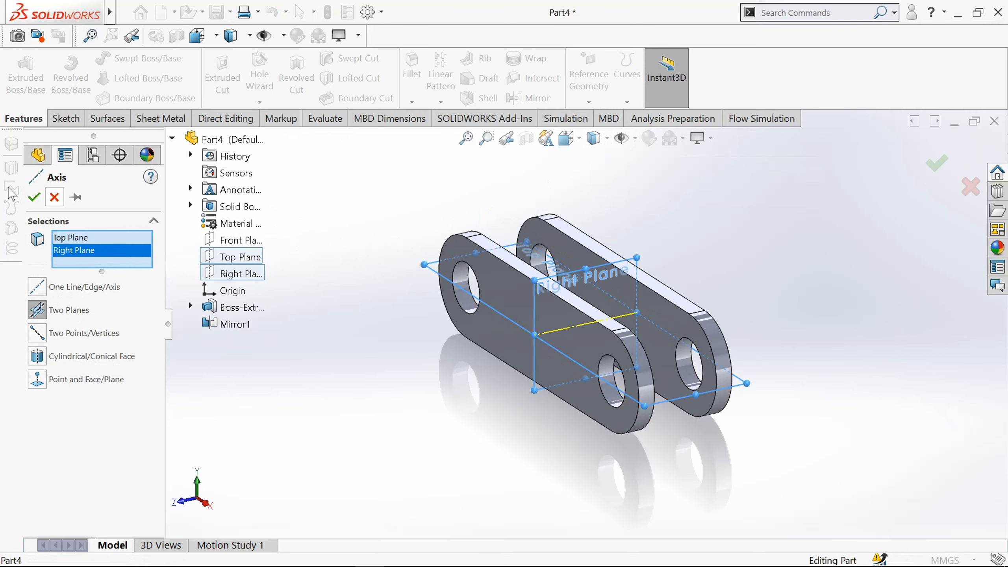
pyautogui.click(35, 197)
pyautogui.click(454, 346)
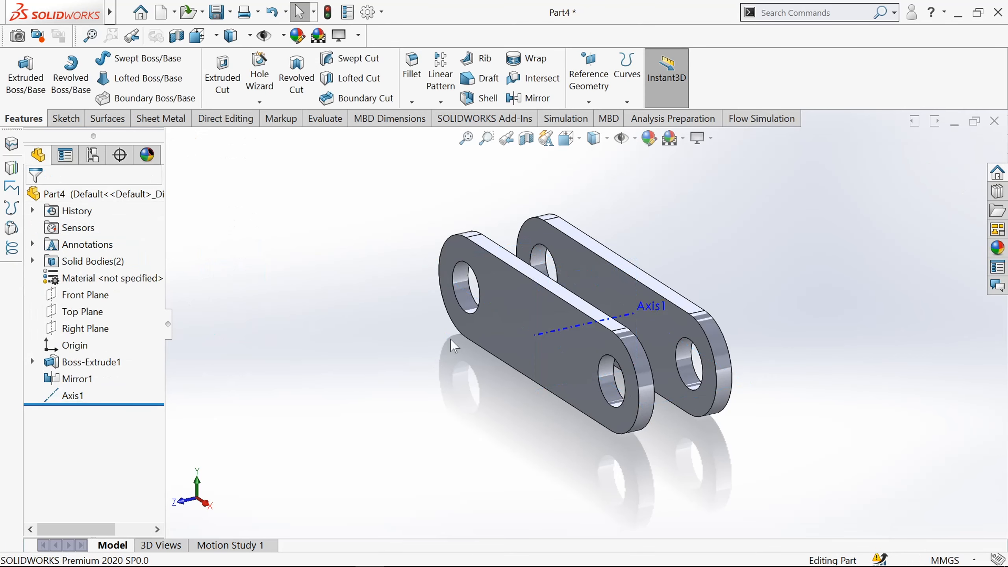
# Step: Circular-pattern both plate bodies about Axis1 with equal spacing, a 90° angle and 2 instances
pyautogui.click(441, 103)
pyautogui.click(481, 138)
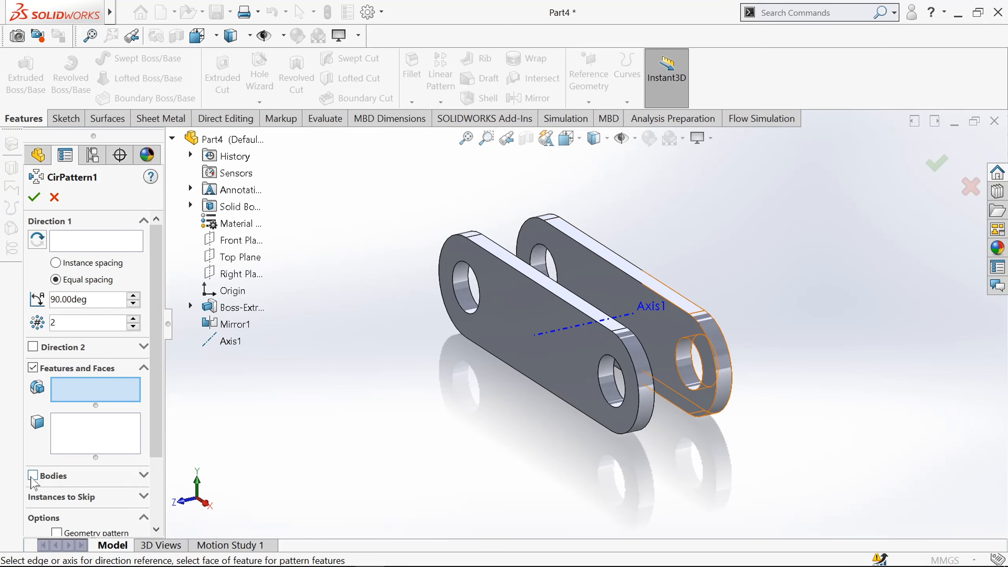
pyautogui.click(33, 479)
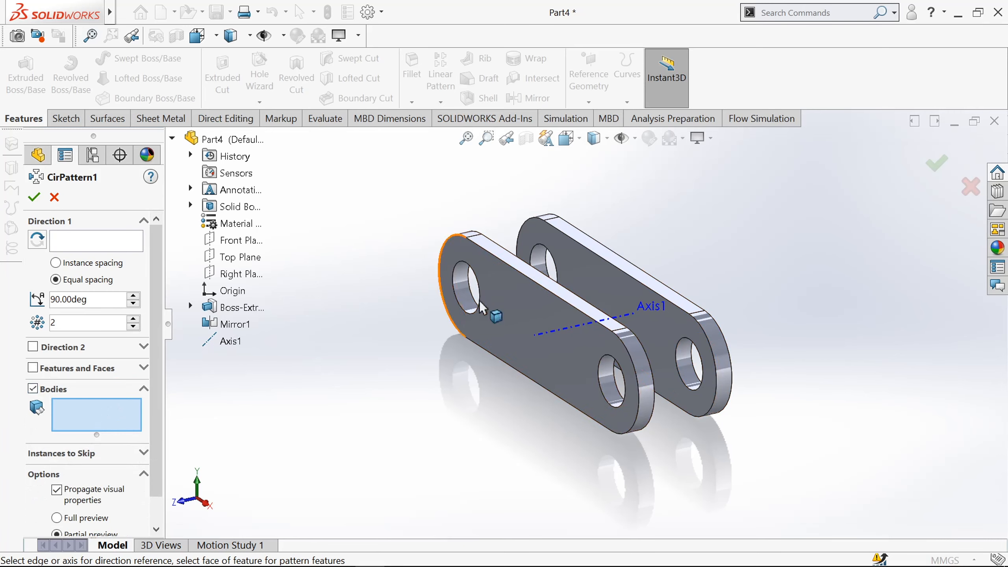
pyautogui.click(501, 312)
pyautogui.click(617, 280)
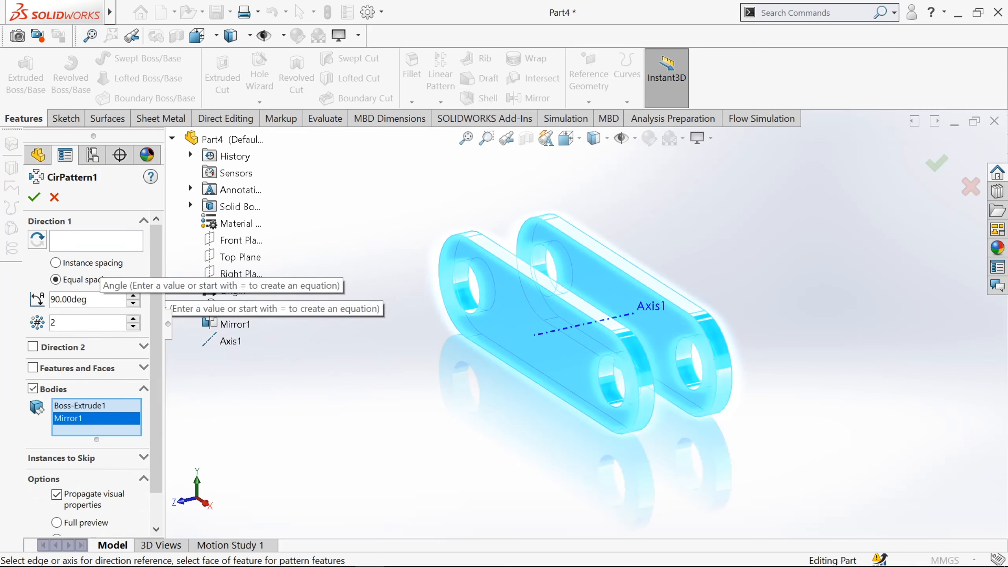
pyautogui.write('9')
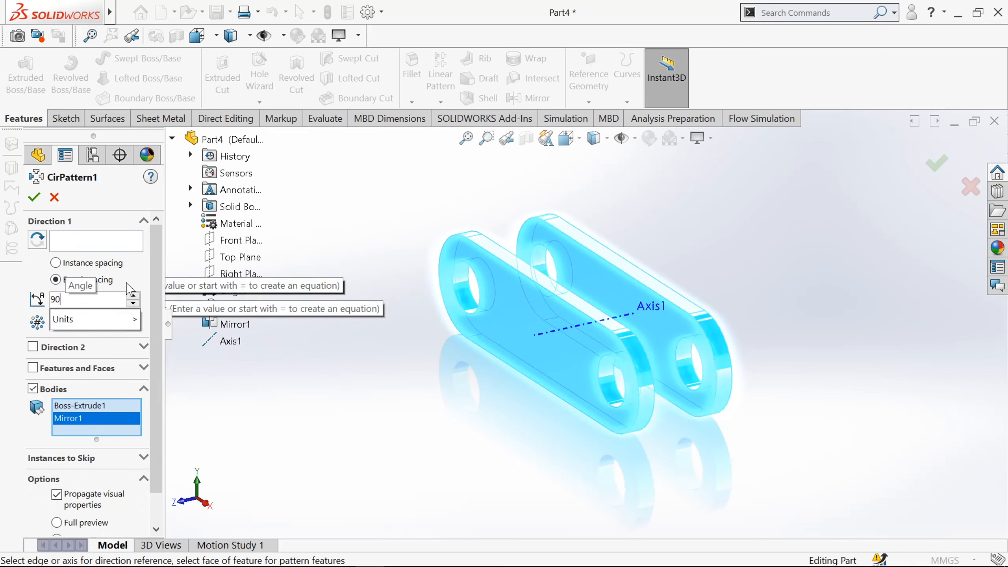
pyautogui.write('0')
pyautogui.click(95, 246)
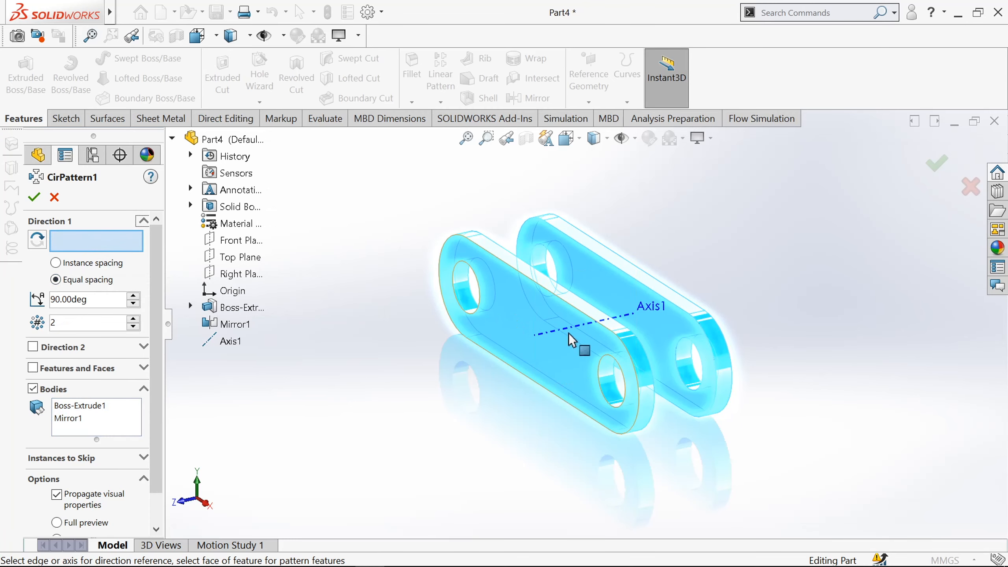
pyautogui.click(570, 333)
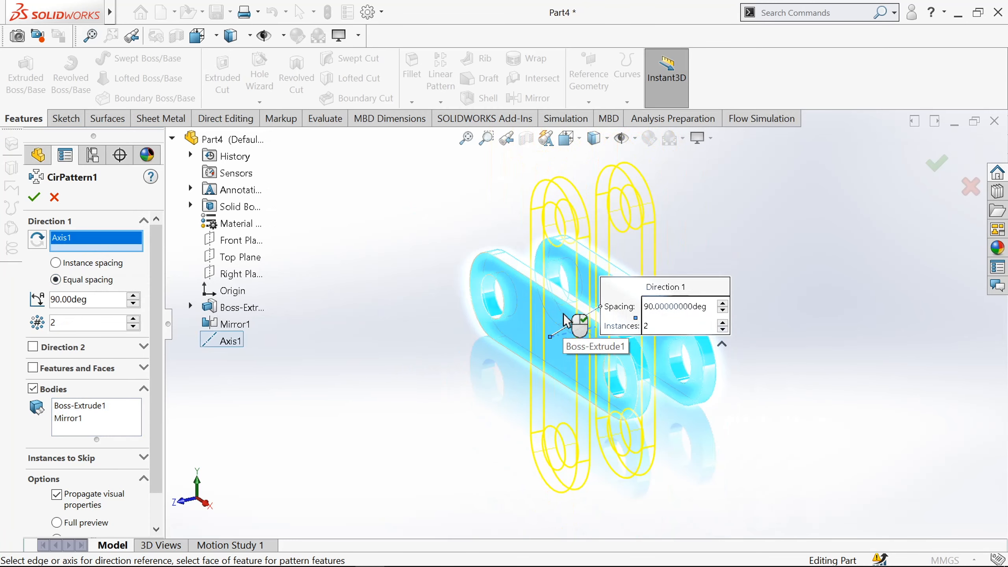
pyautogui.click(33, 197)
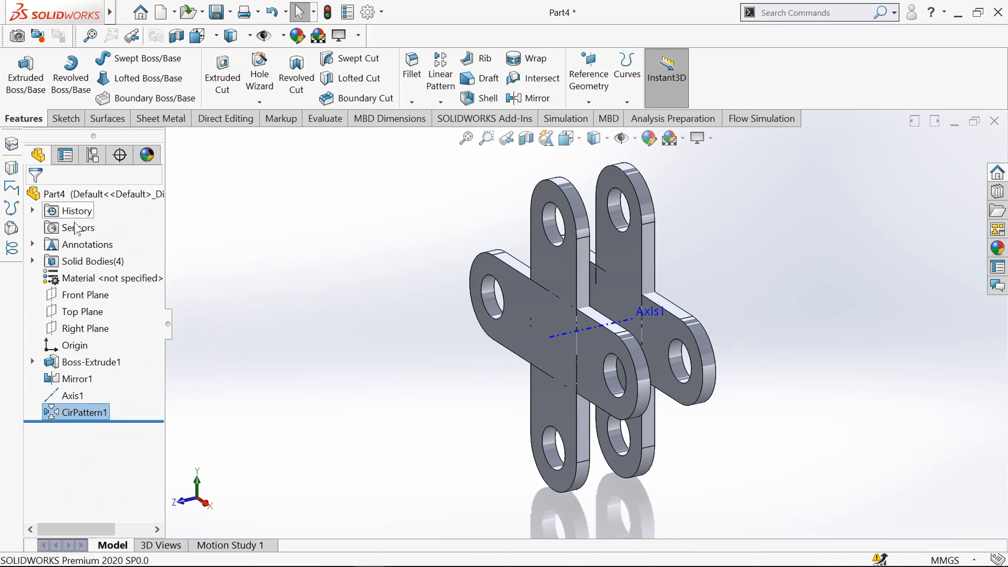
pyautogui.click(441, 102)
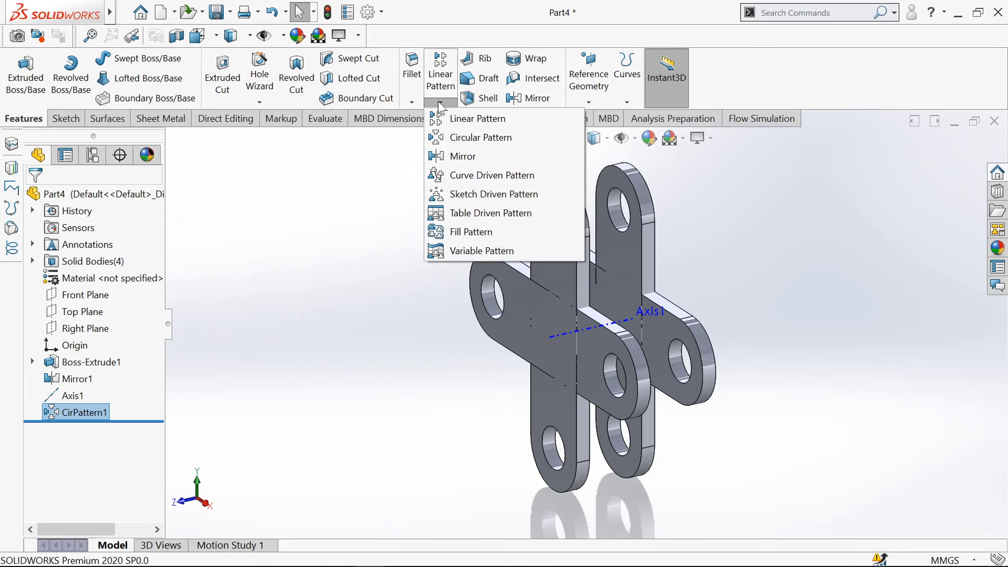
pyautogui.click(459, 138)
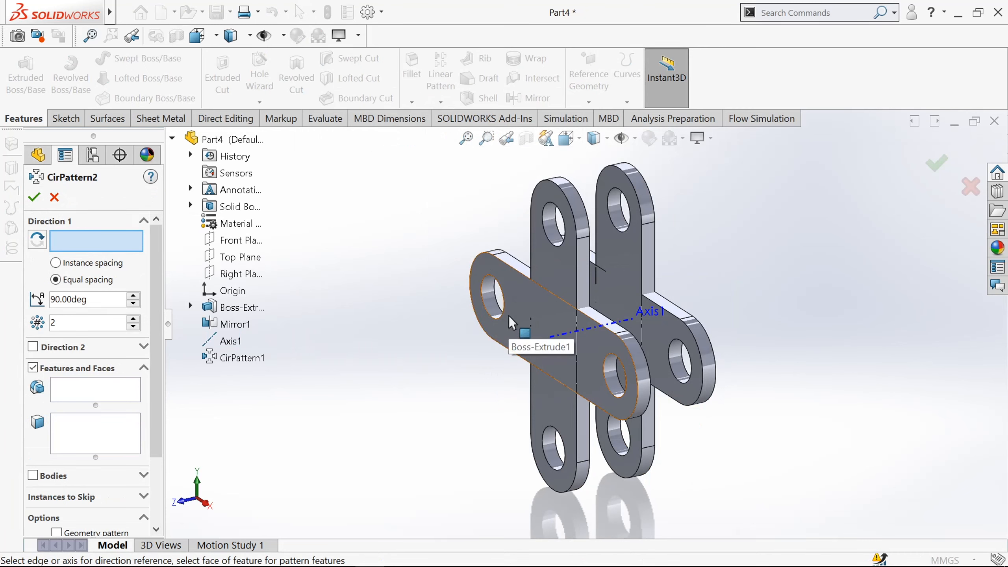
pyautogui.click(566, 260)
pyautogui.rightClick(91, 242)
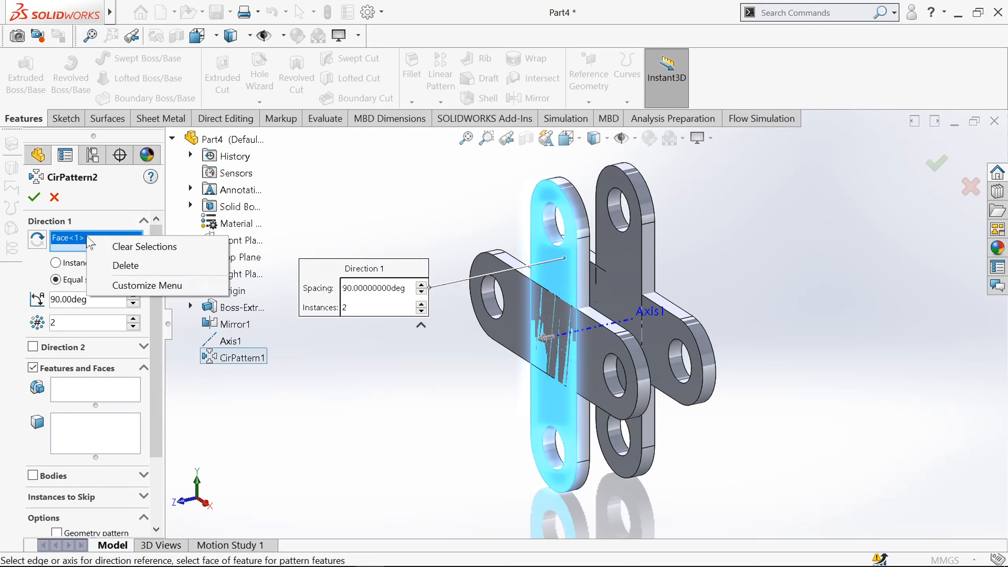
pyautogui.click(131, 246)
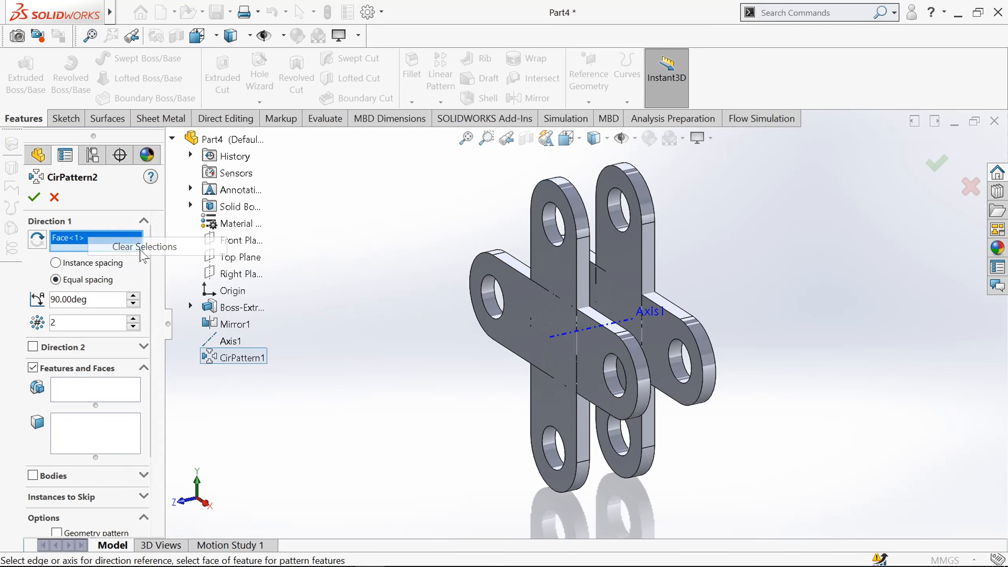
pyautogui.click(605, 329)
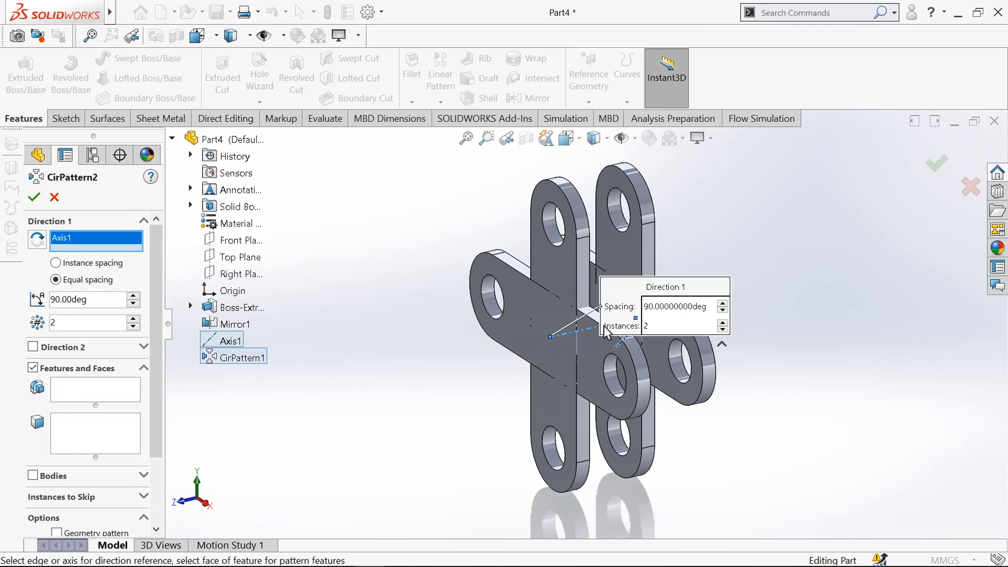
pyautogui.click(52, 477)
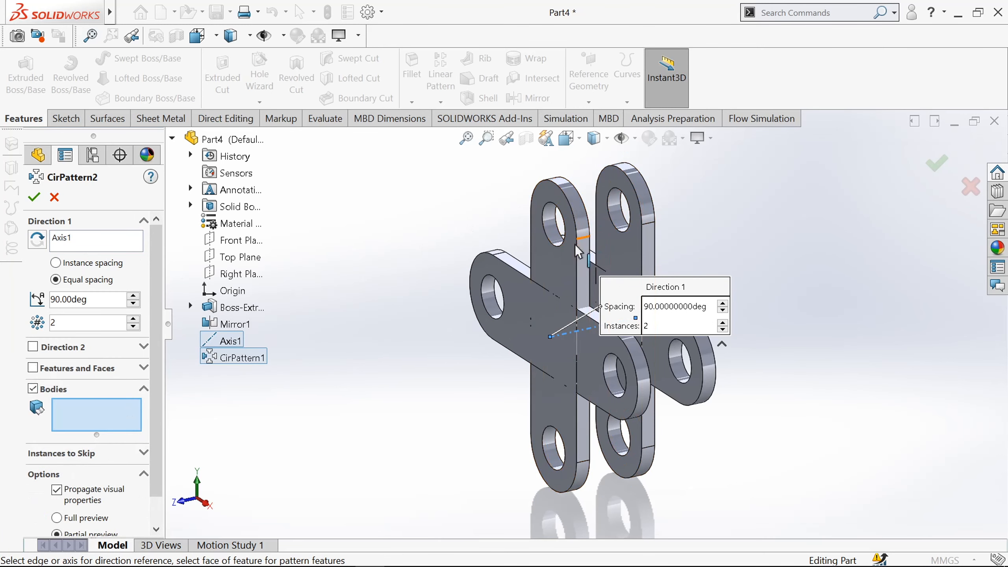
pyautogui.click(572, 284)
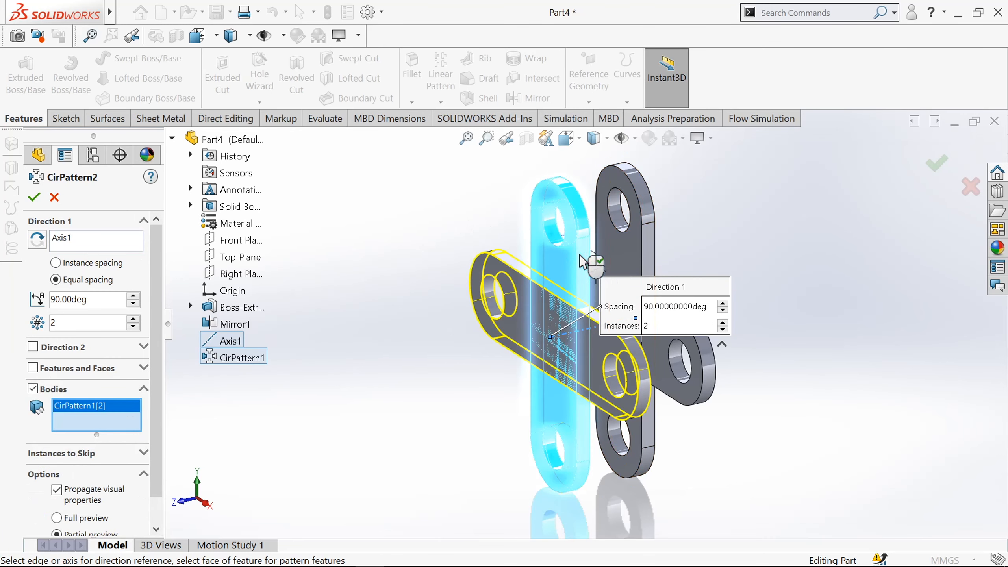
pyautogui.click(630, 253)
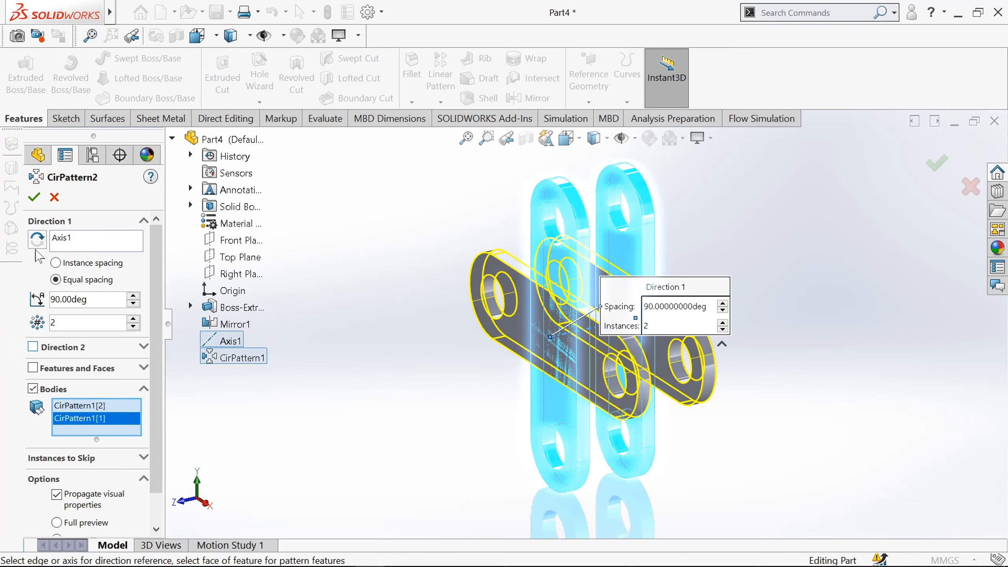
pyautogui.click(54, 198)
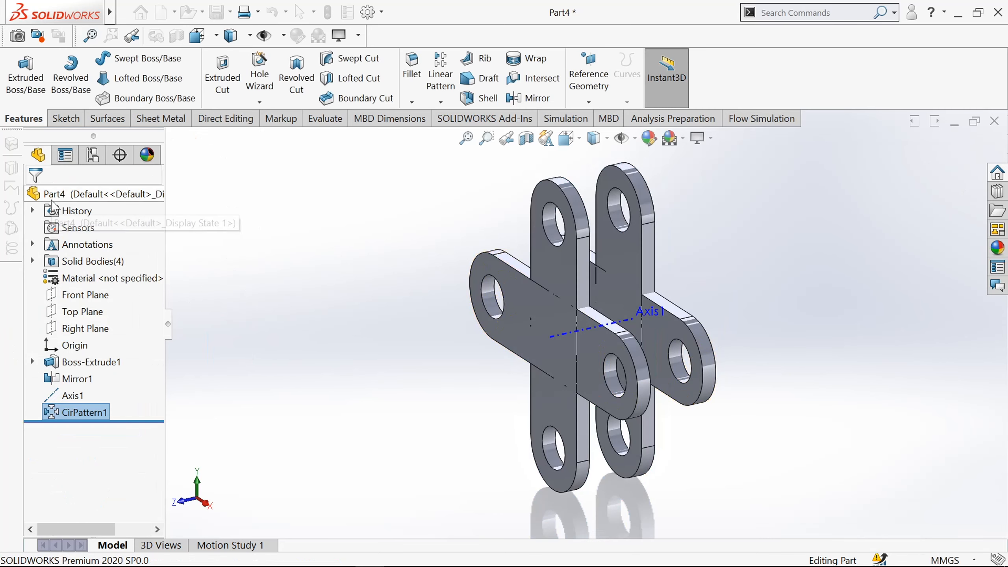
pyautogui.click(362, 237)
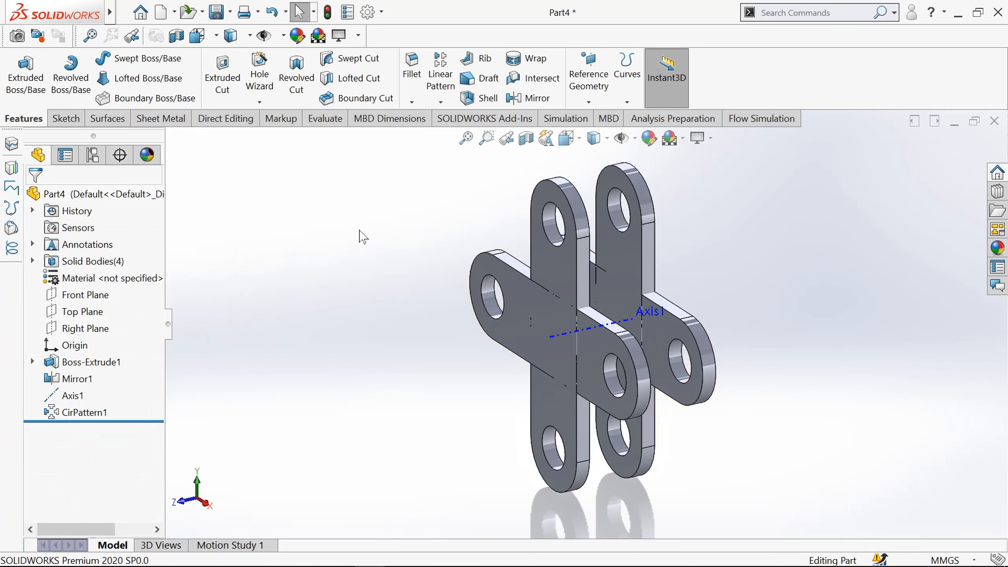
# Step: Create a vertical reference axis at the intersection of the Front Plane and the Right Plane
pyautogui.click(589, 102)
pyautogui.click(599, 138)
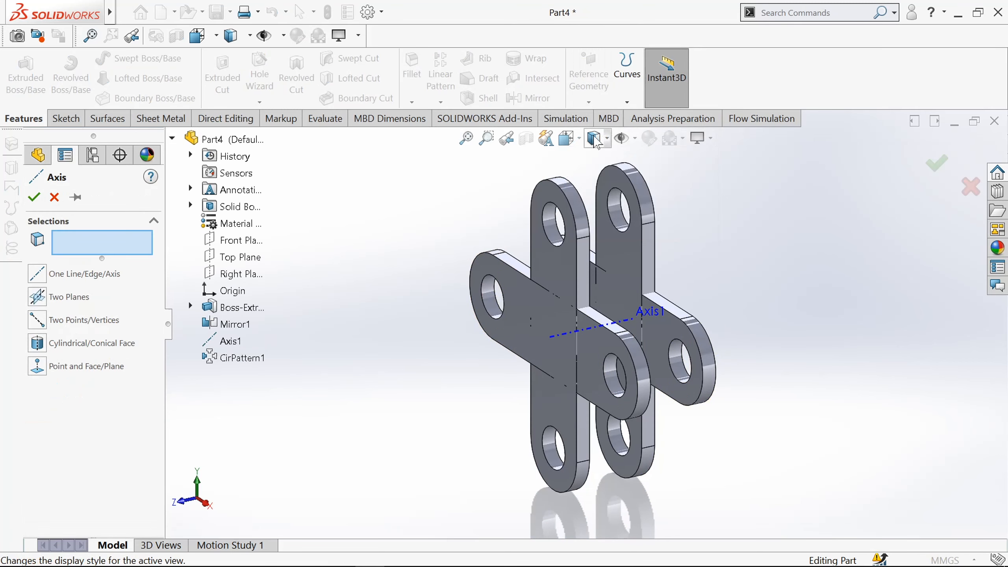
pyautogui.click(232, 245)
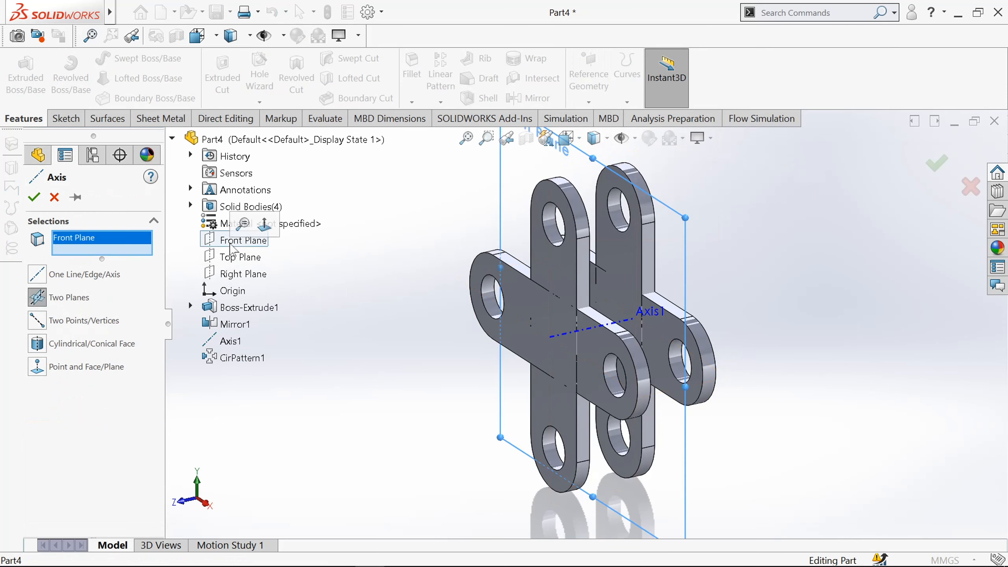
pyautogui.click(240, 273)
pyautogui.click(35, 197)
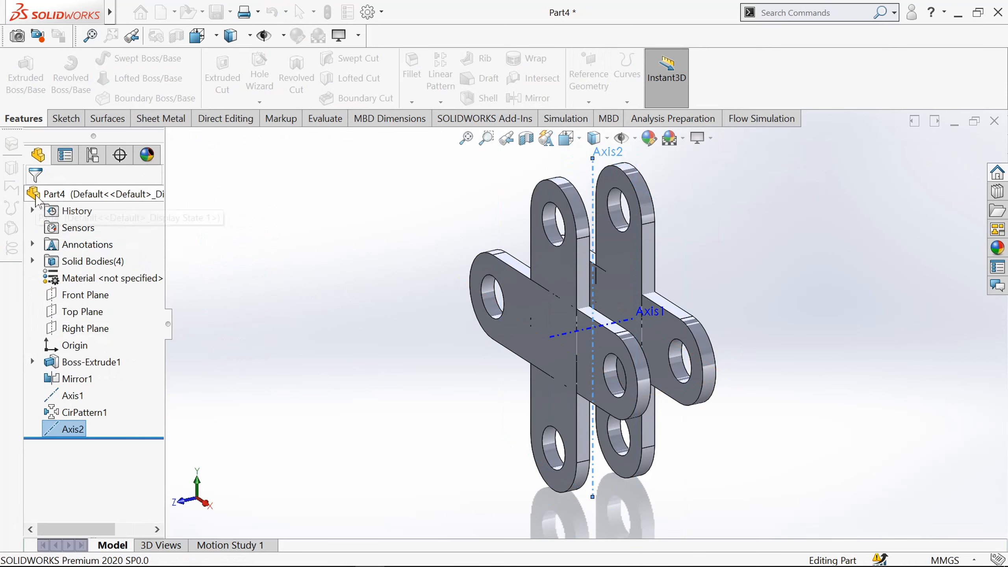
# Step: Set up a new circular pattern that copies solid bodies instead of features and faces
pyautogui.scroll(-2, 591, 207)
pyautogui.scroll(1, 591, 207)
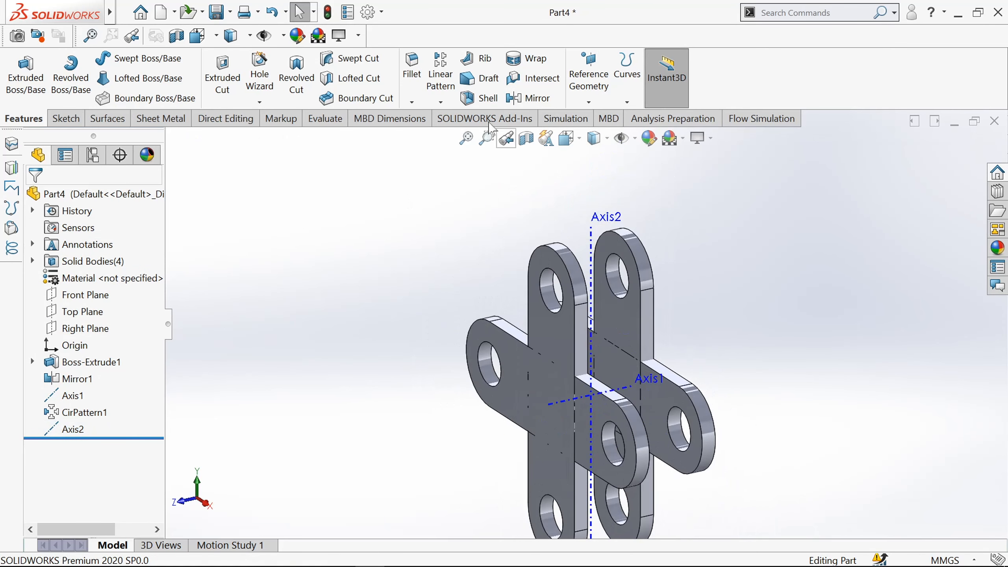
pyautogui.click(441, 103)
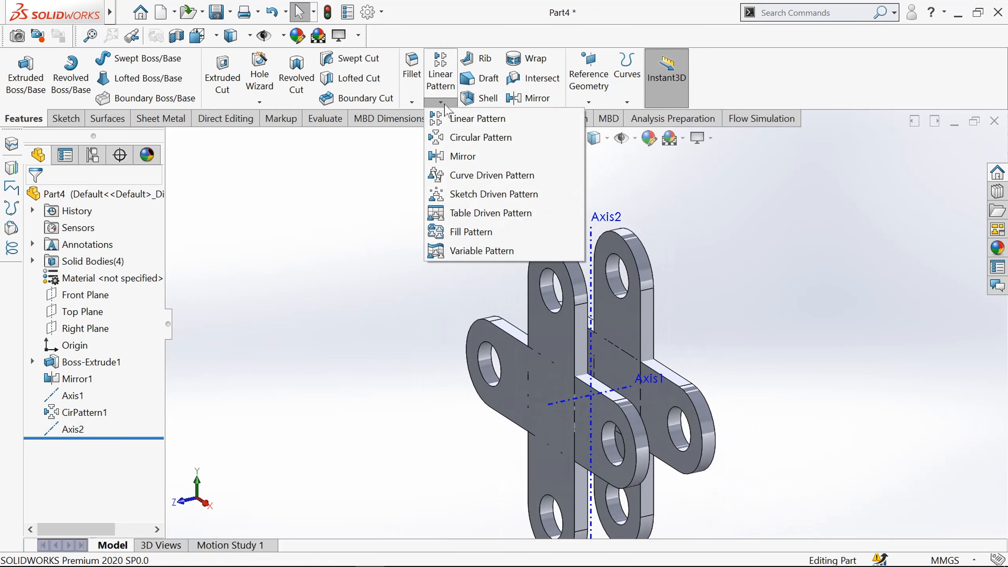
pyautogui.click(465, 139)
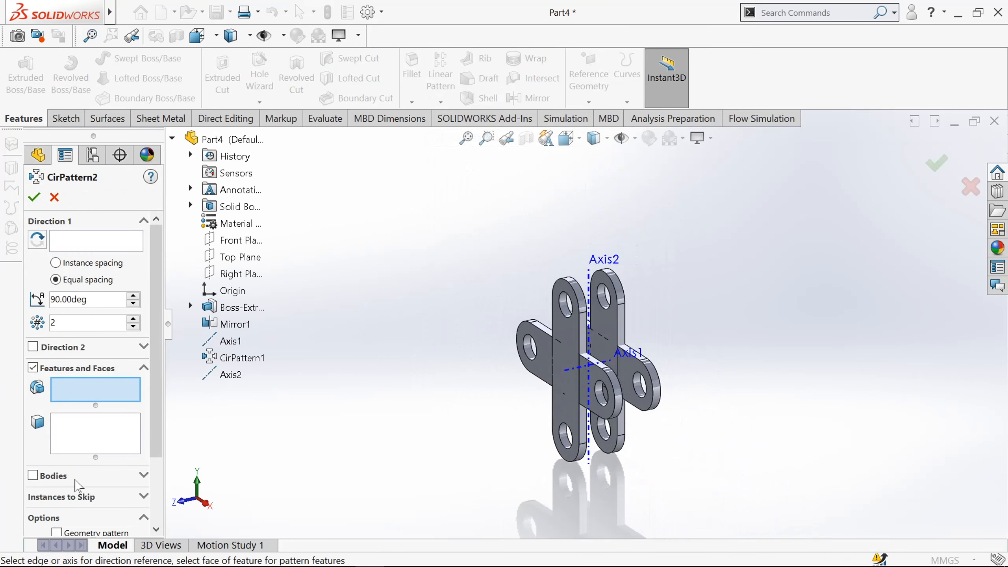
pyautogui.click(67, 476)
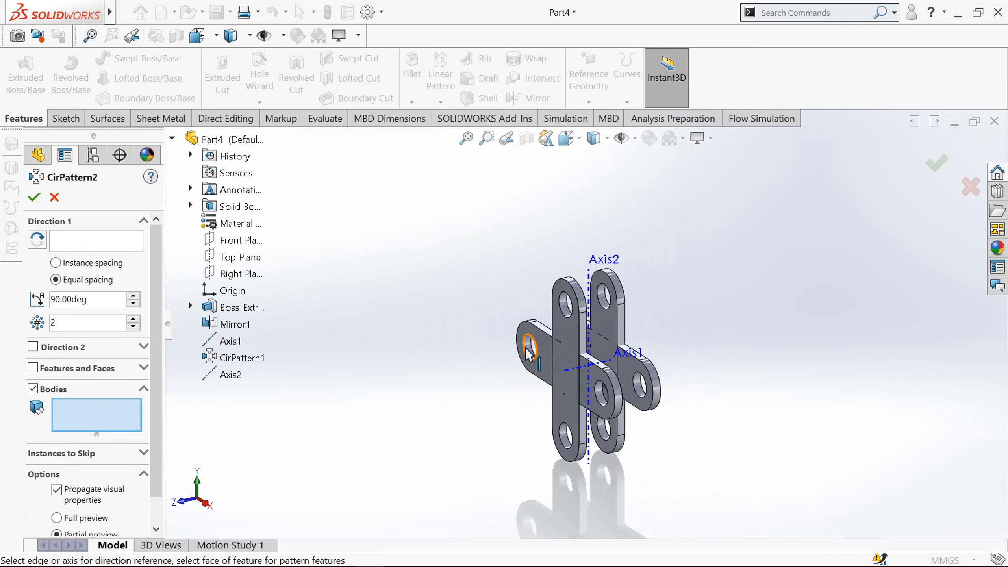
pyautogui.scroll(-2, 528, 354)
pyautogui.click(563, 351)
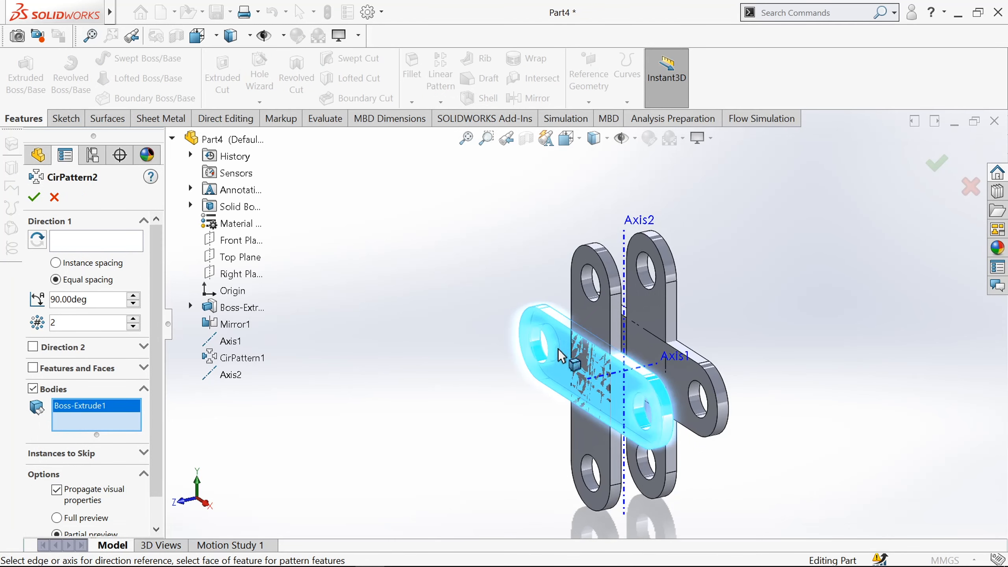
pyautogui.click(698, 394)
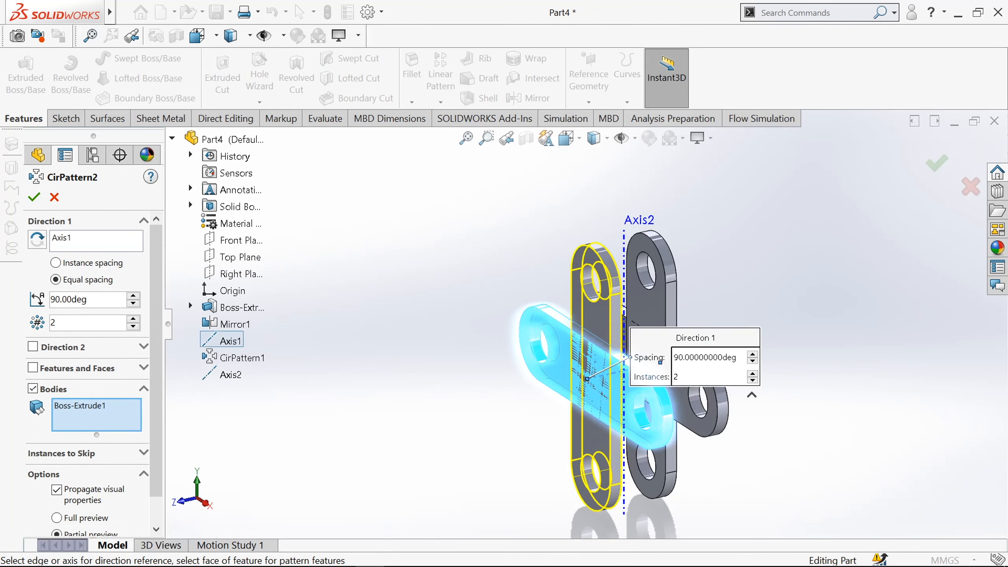
pyautogui.rightClick(87, 423)
pyautogui.click(115, 426)
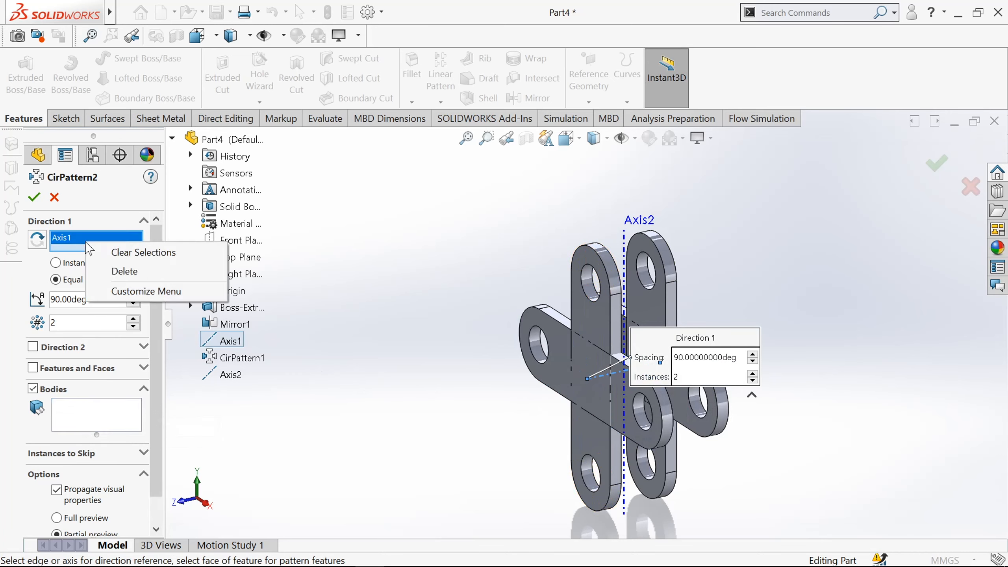
pyautogui.click(119, 253)
# Step: Circular-pattern the original slotted plate and its mirrored copy about Axis2 with equal spacing, a 90° angle and 2 instances
pyautogui.click(626, 256)
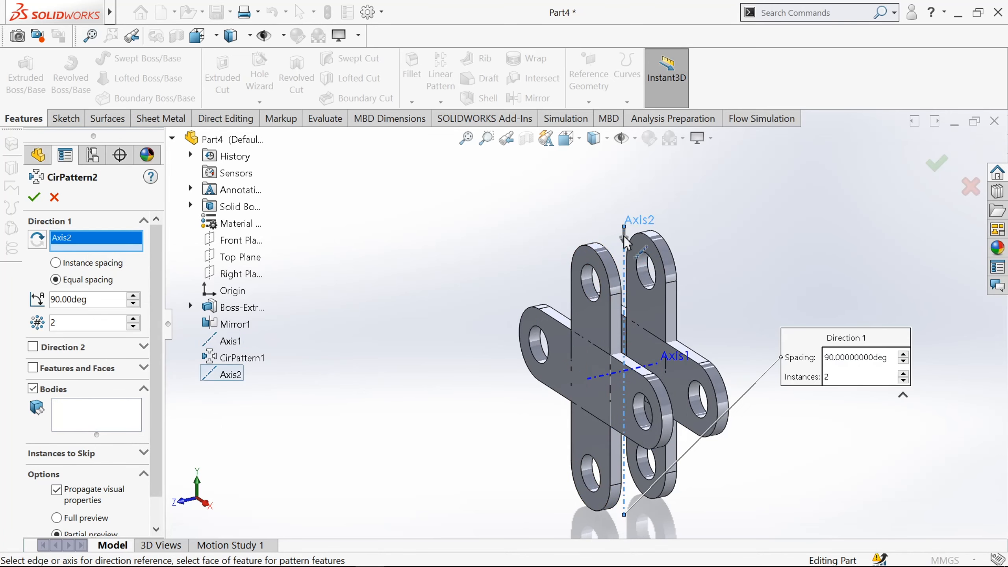
pyautogui.click(115, 420)
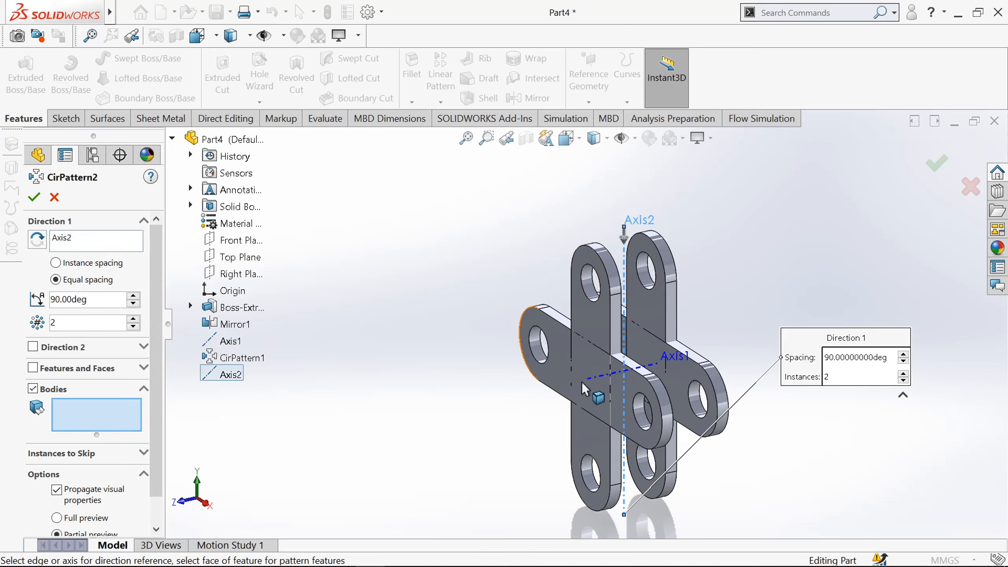
pyautogui.click(571, 355)
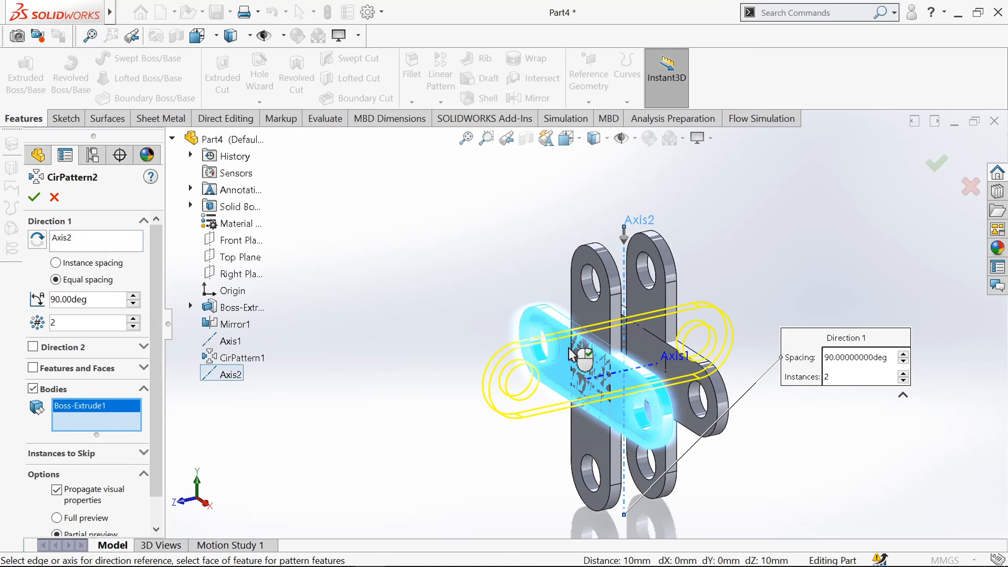
pyautogui.click(709, 432)
pyautogui.click(35, 196)
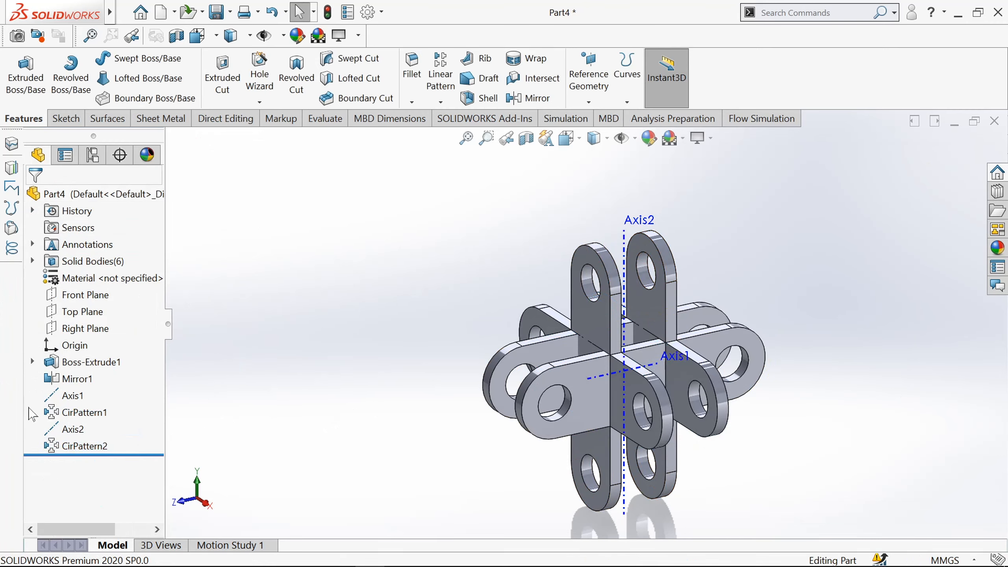
# Step: Hide the reference axes Axis1 and Axis2
pyautogui.click(53, 398)
pyautogui.click(75, 377)
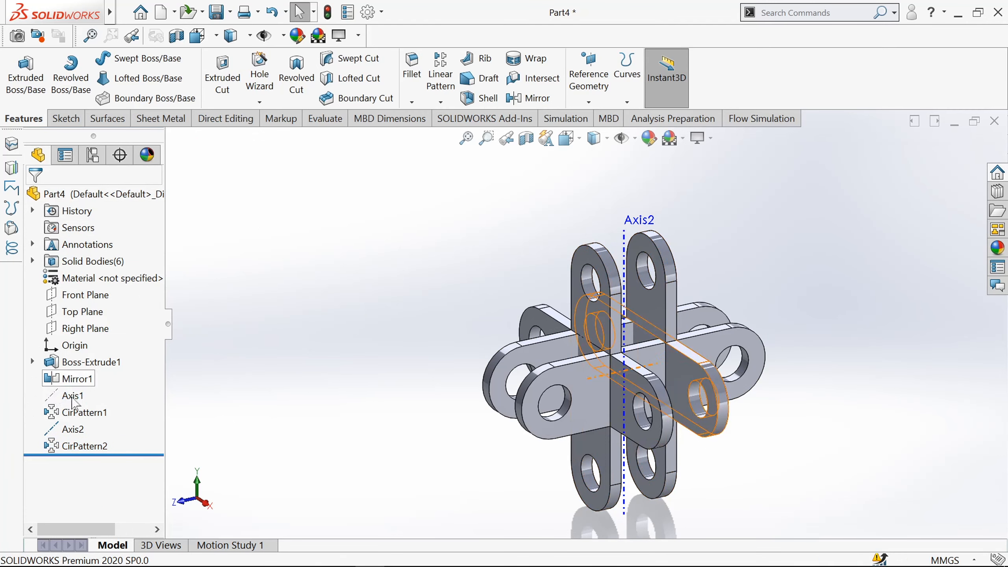
pyautogui.click(64, 433)
pyautogui.click(75, 411)
pyautogui.moveTo(406, 374)
pyautogui.mouseDown(button='middle')
pyautogui.moveTo(340, 389)
pyautogui.moveTo(425, 367)
pyautogui.moveTo(376, 363)
pyautogui.moveTo(422, 369)
pyautogui.mouseUp(button='middle')
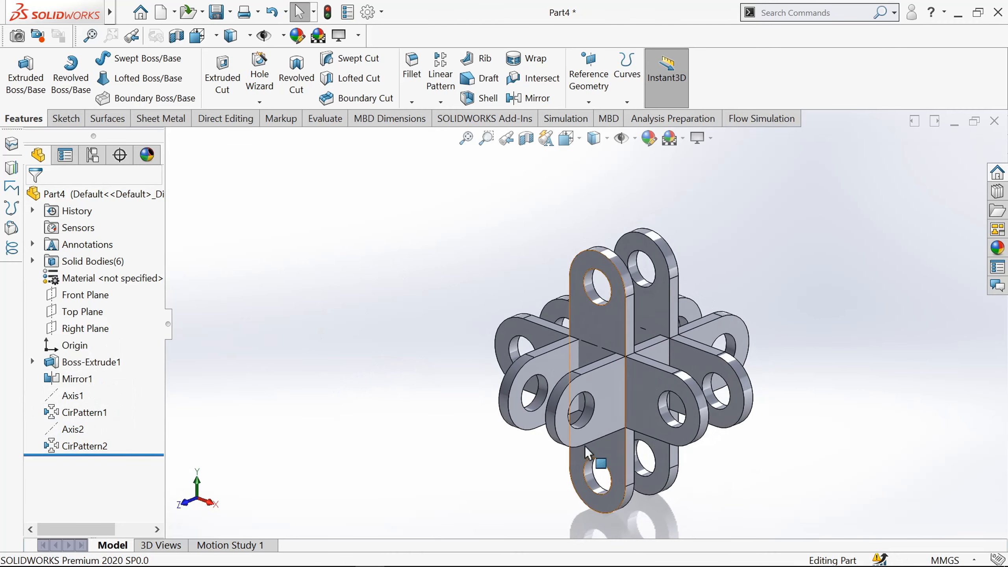